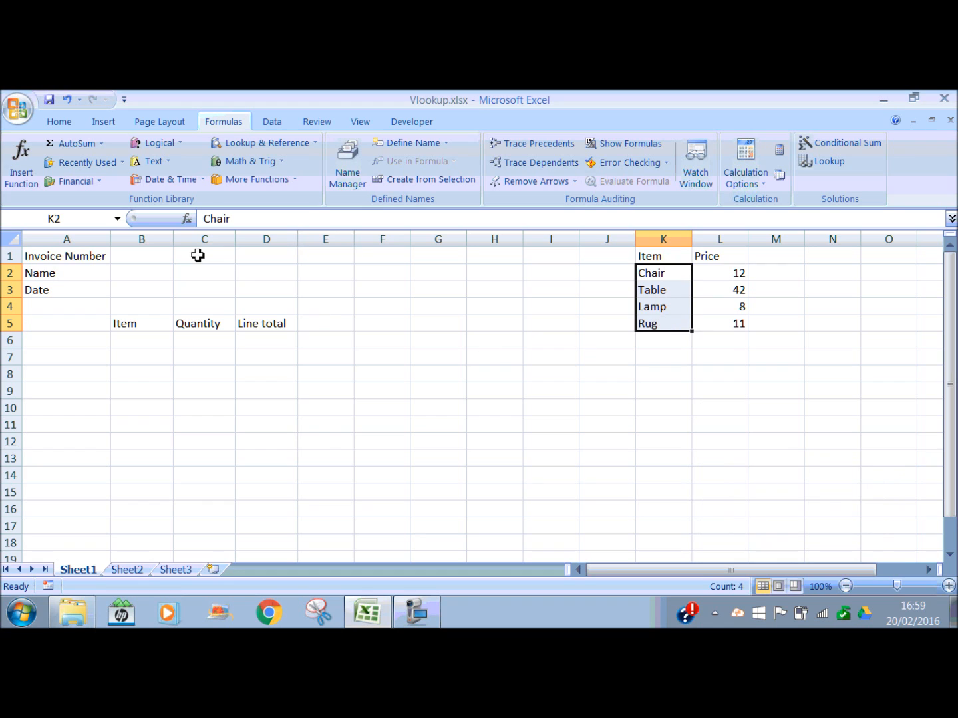
Name the range of item names, K2:K5, as Item.
{"action": "left_click", "coordinate": [117, 220]}
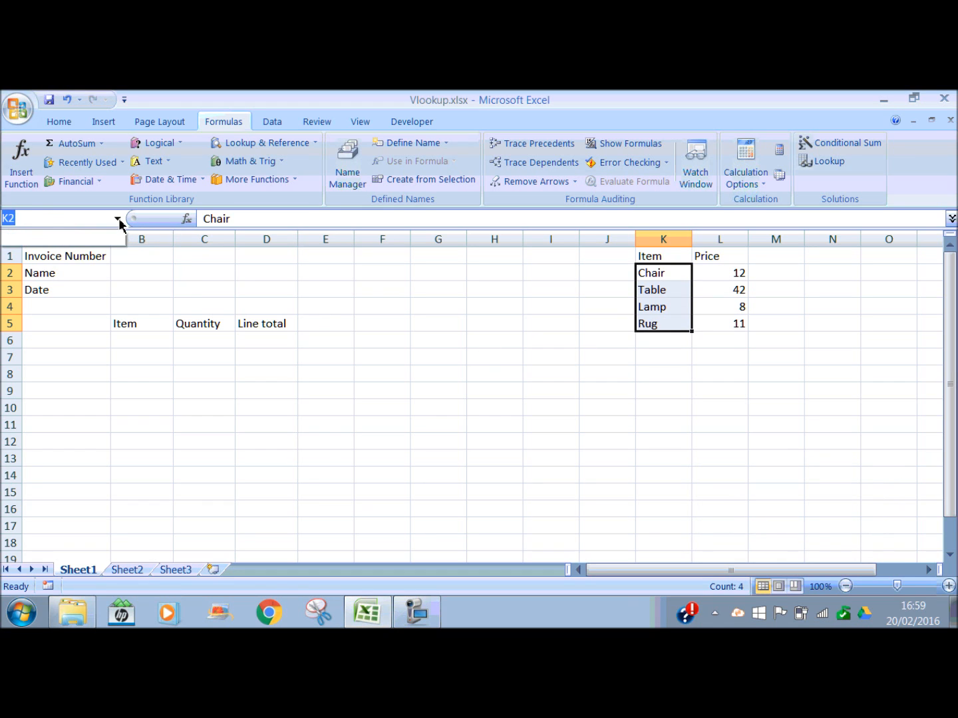
{"action": "type", "text": "Item"}
{"action": "key", "text": "Return"}
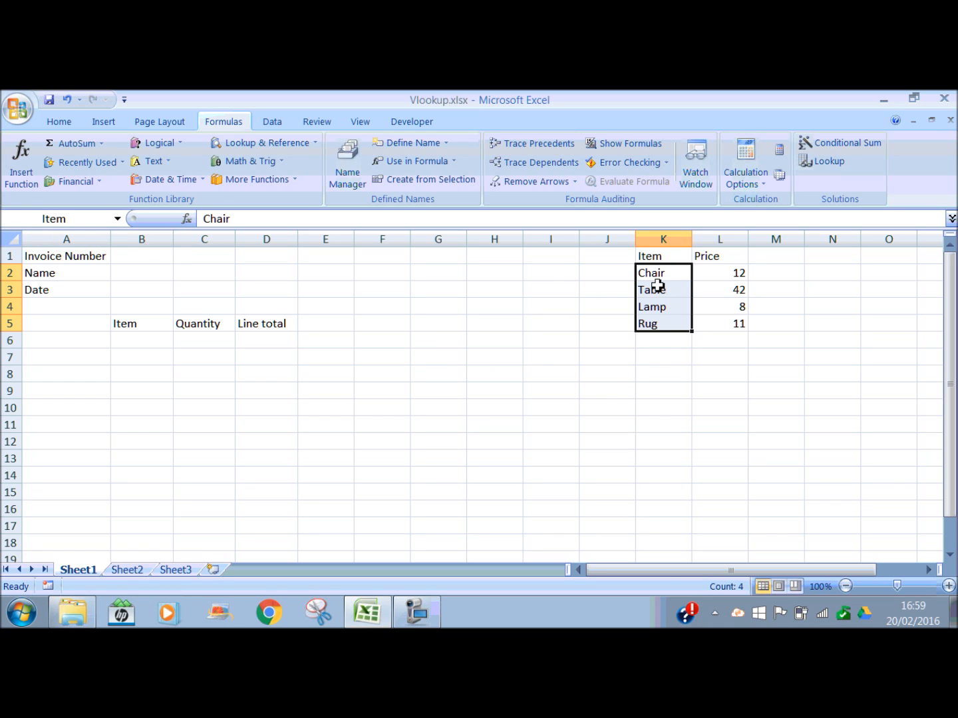
Name the item and price range K2:L5 as PriceList.
{"action": "left_click_drag", "start_coordinate": [657, 274], "coordinate": [718, 324]}
{"action": "left_click", "coordinate": [117, 219]}
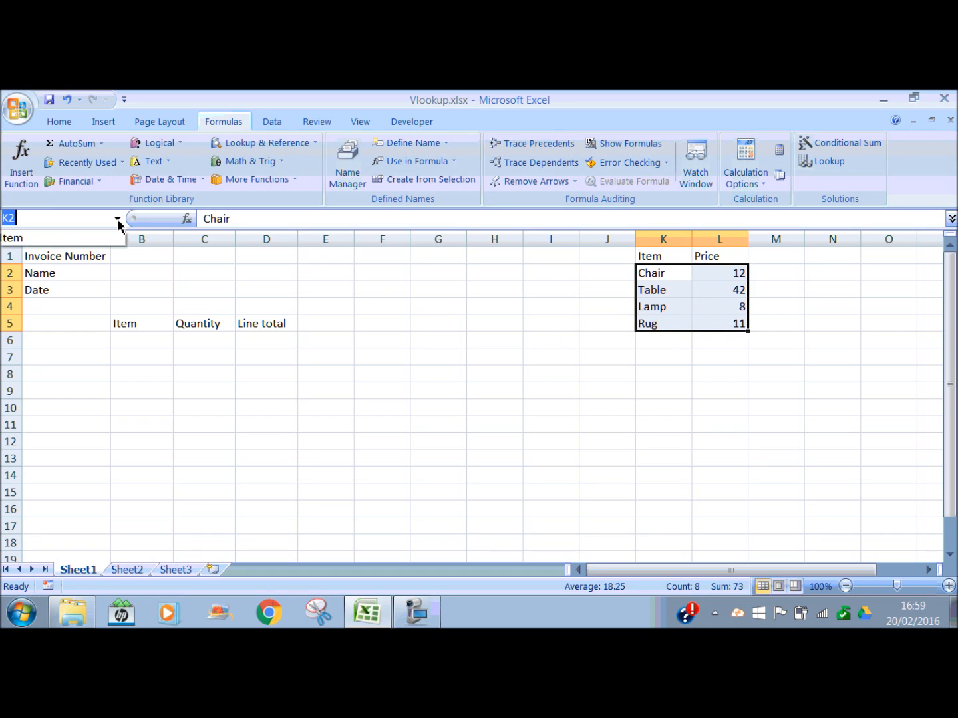
{"action": "type", "text": "P"}
{"action": "key", "text": "Return"}
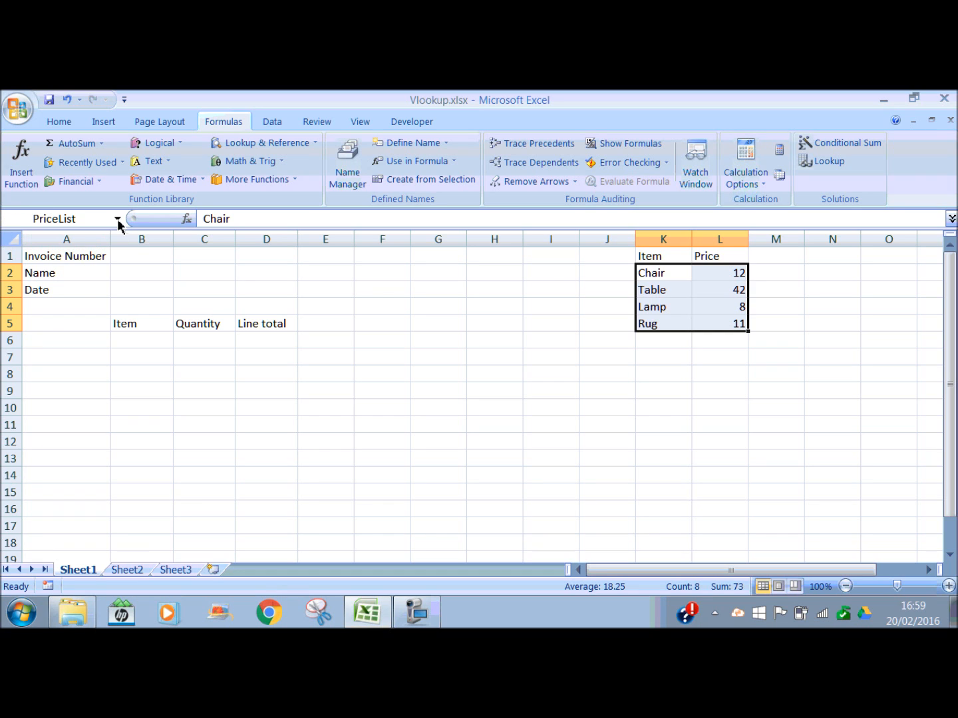
{"action": "left_click", "coordinate": [288, 377]}
Format the prices in L2:L5 as Currency.
{"action": "left_click_drag", "start_coordinate": [737, 272], "coordinate": [731, 323]}
{"action": "left_click", "coordinate": [58, 121]}
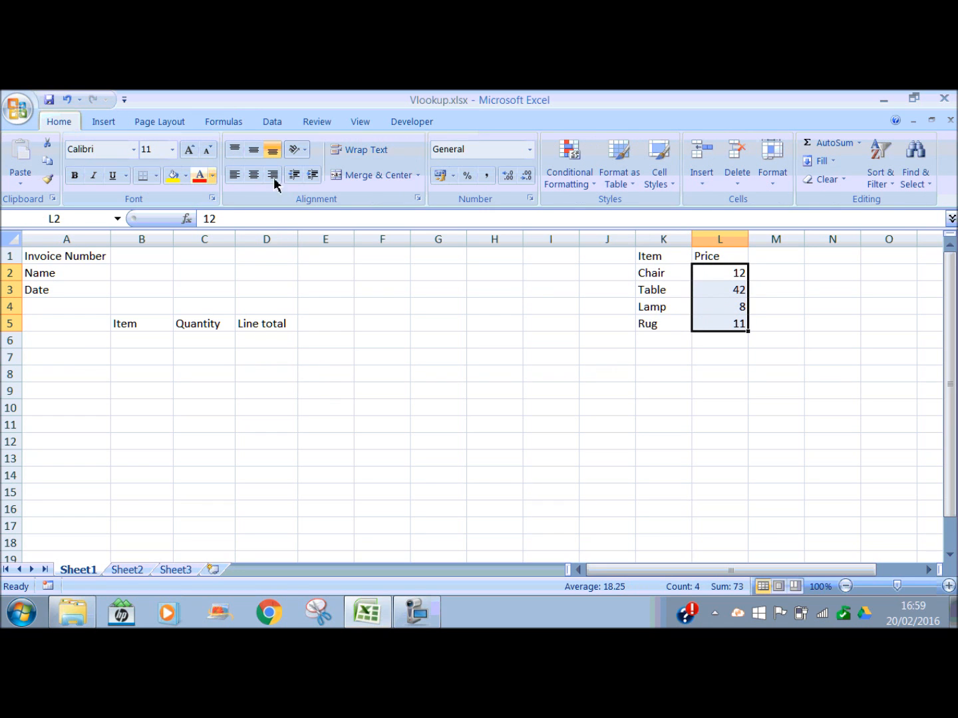
{"action": "left_click", "coordinate": [530, 151]}
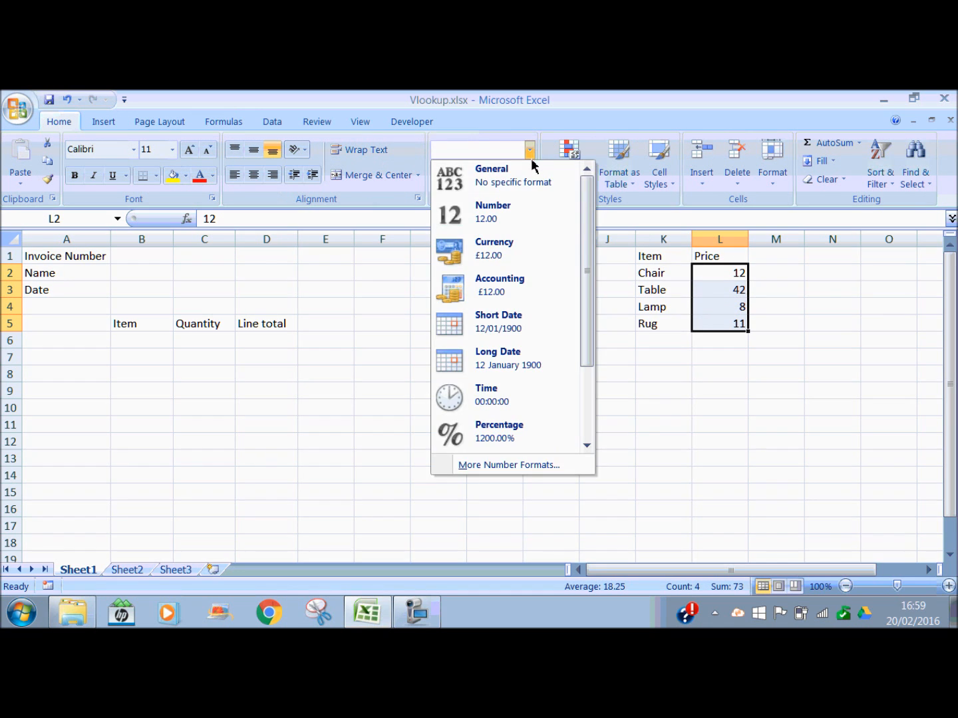
{"action": "left_click", "coordinate": [500, 249]}
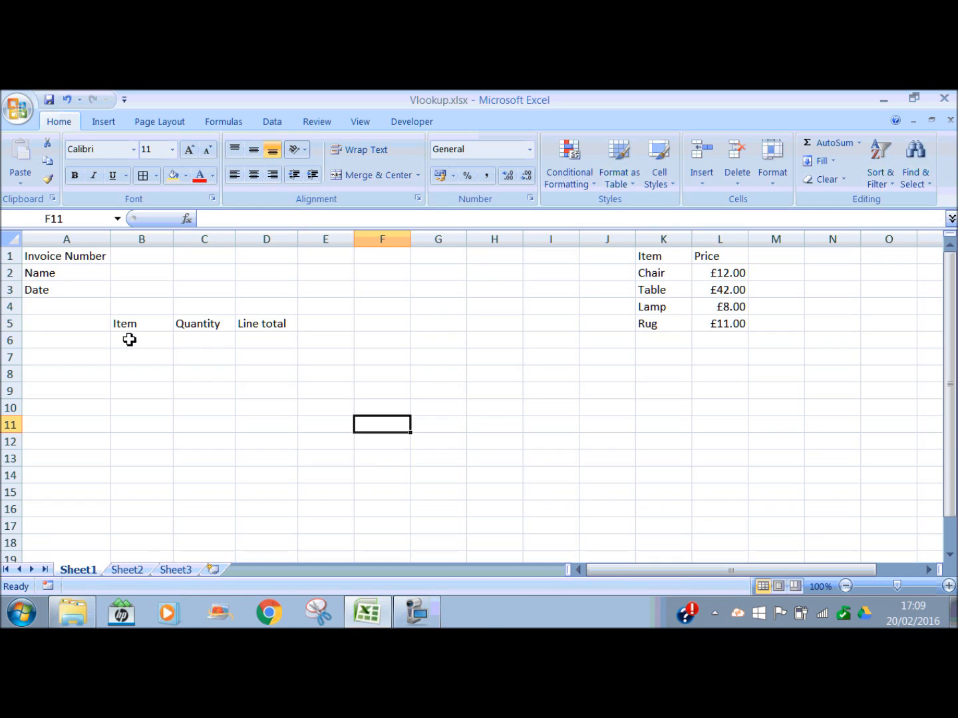
Apply a light tan fill and all-cell borders to the empty invoice rows B6:D11.
{"action": "left_click_drag", "start_coordinate": [129, 340], "coordinate": [239, 426]}
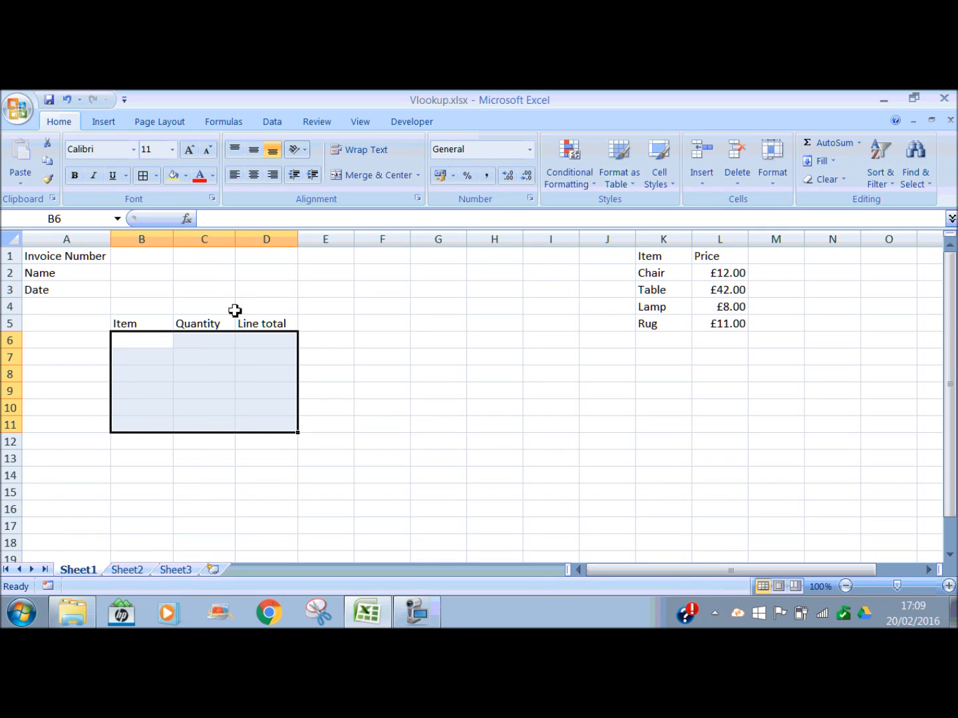
{"action": "left_click", "coordinate": [186, 176]}
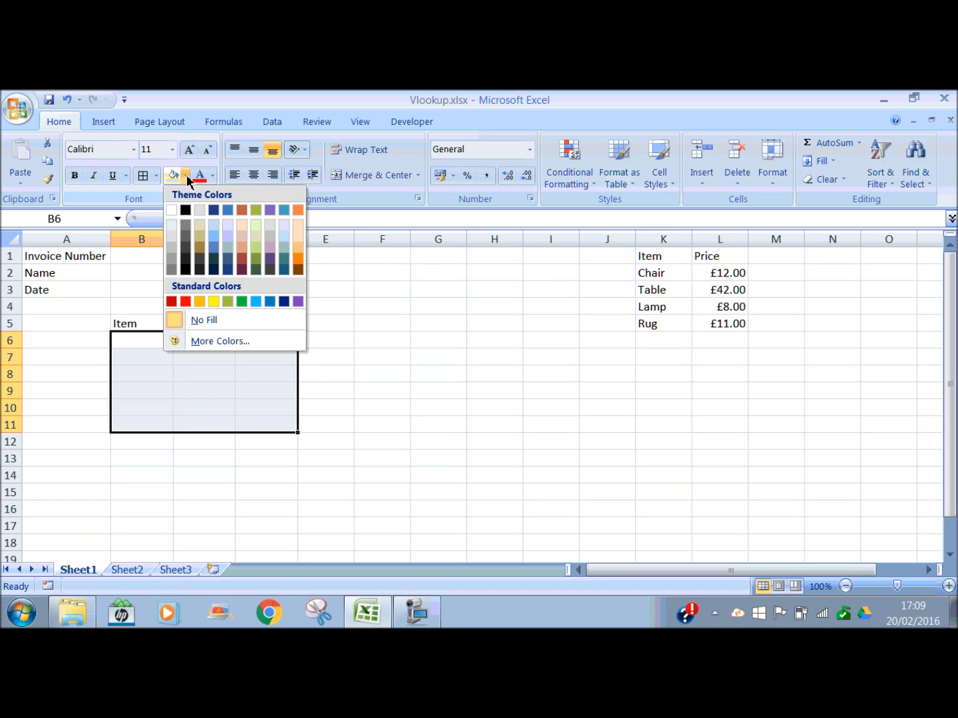
{"action": "left_click", "coordinate": [202, 212]}
{"action": "left_click", "coordinate": [142, 176]}
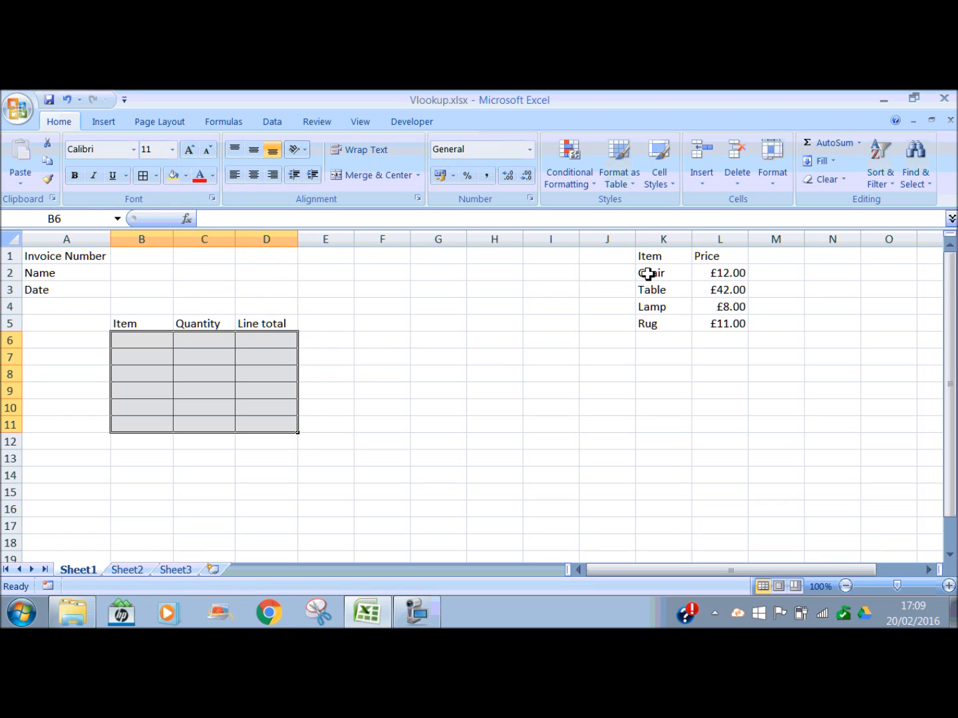
Apply the same light tan fill and cell borders to the price list in K2:L5.
{"action": "left_click_drag", "start_coordinate": [649, 271], "coordinate": [731, 325]}
{"action": "left_click", "coordinate": [172, 176]}
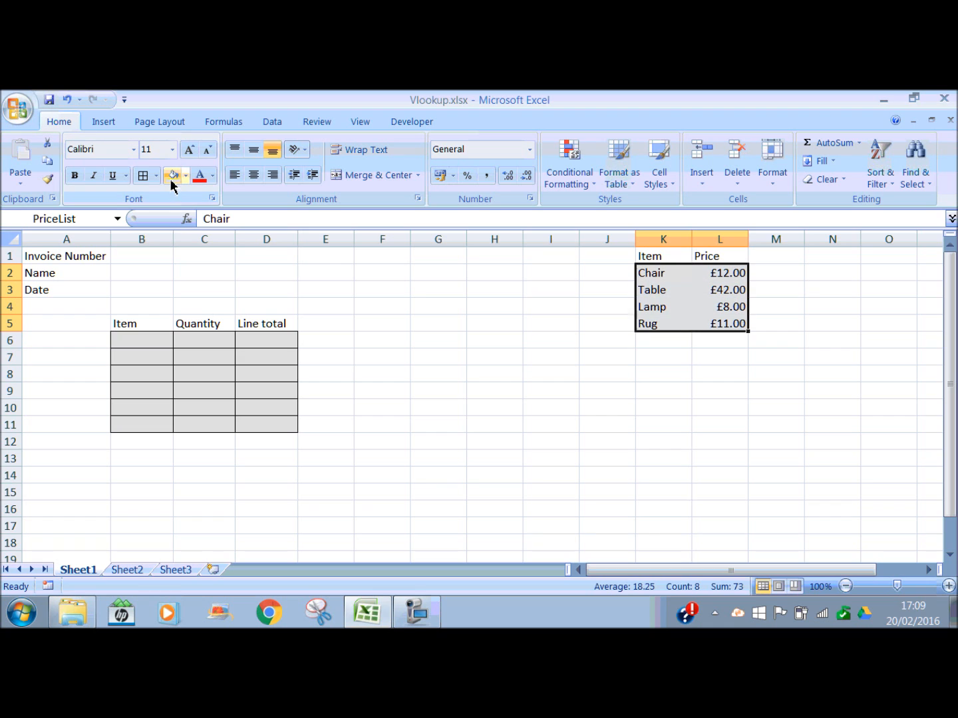
{"action": "left_click", "coordinate": [143, 177]}
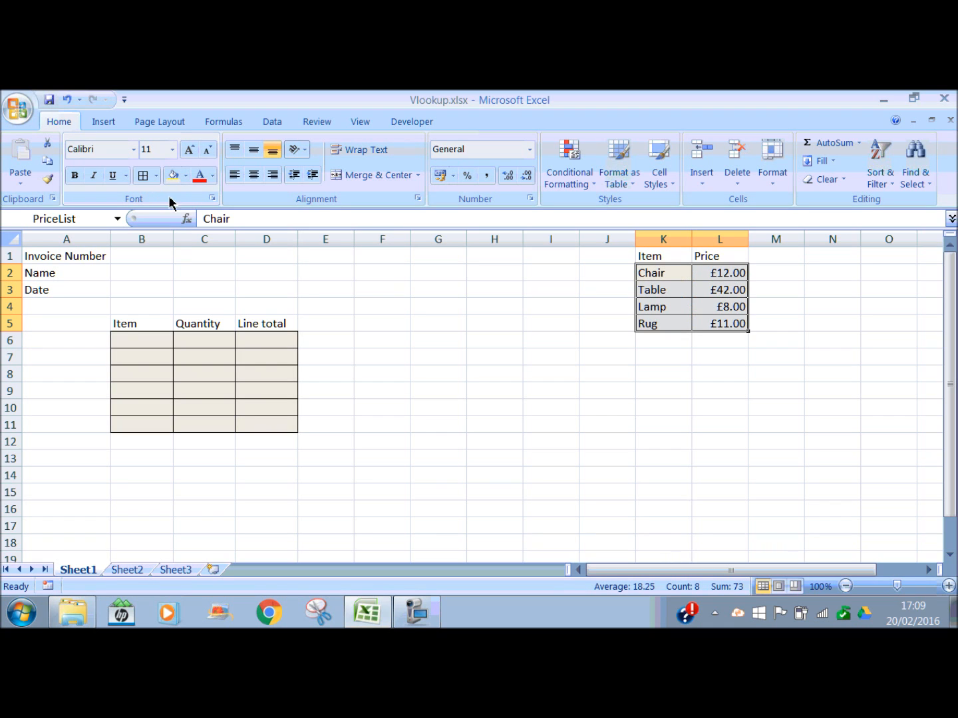
{"action": "left_click", "coordinate": [409, 356]}
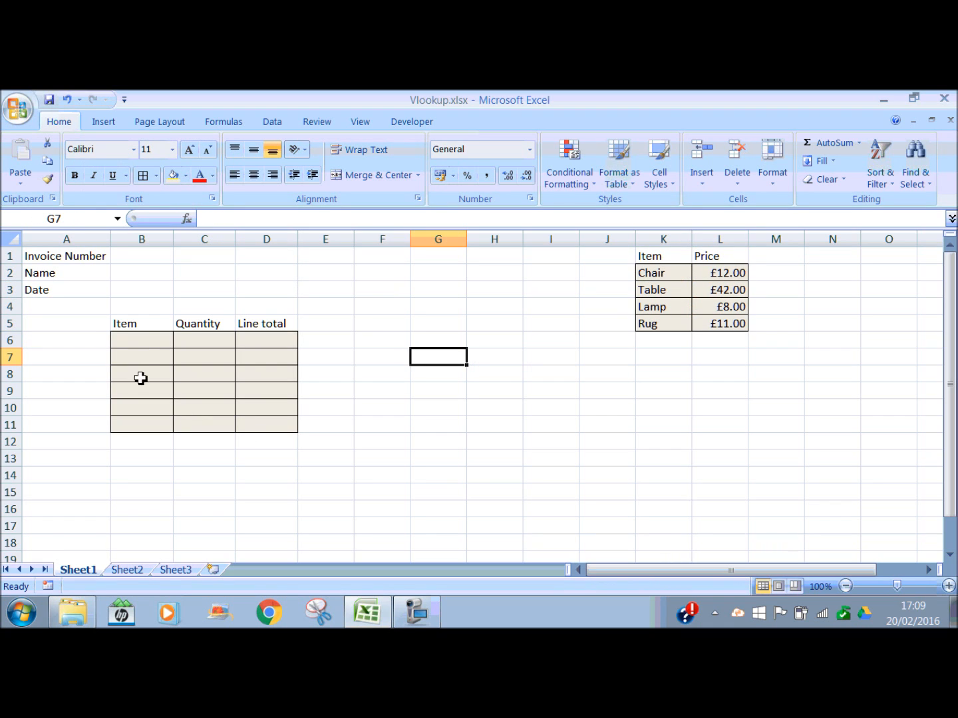
Add data validation to the invoice's Item cells B6:B11, allowing a List with the source =Item.
{"action": "left_click_drag", "start_coordinate": [140, 343], "coordinate": [141, 425]}
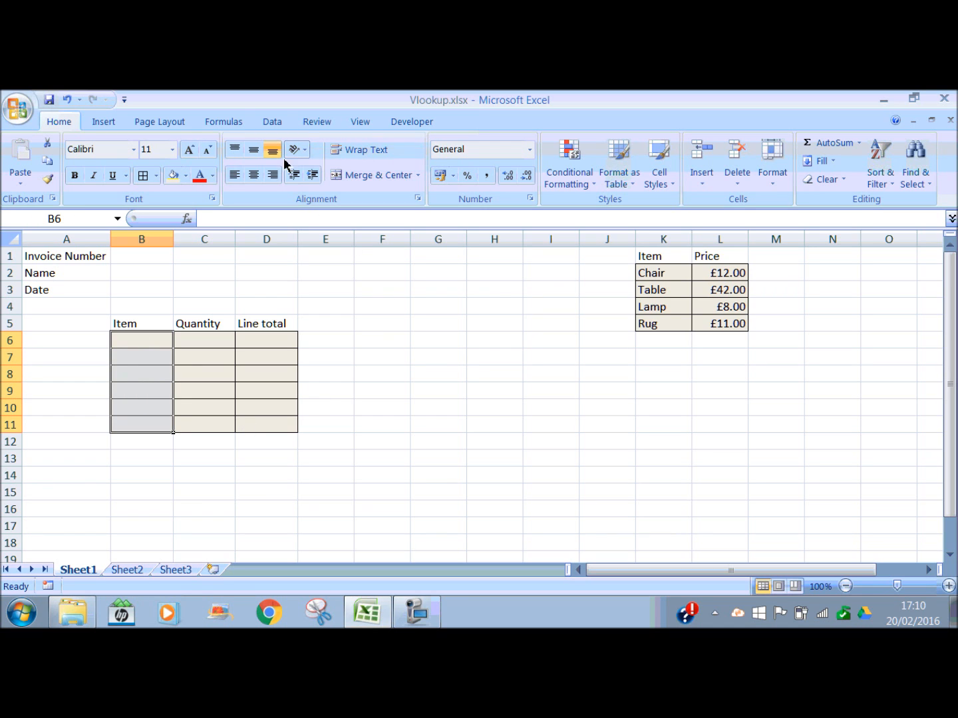
{"action": "left_click", "coordinate": [270, 121]}
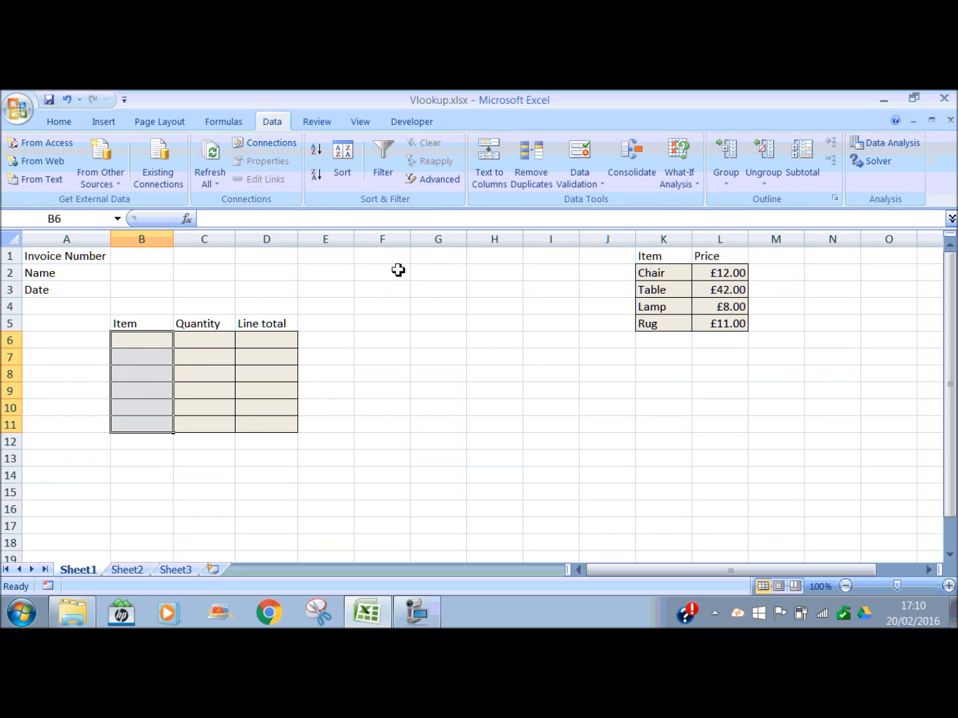
{"action": "left_click", "coordinate": [600, 185]}
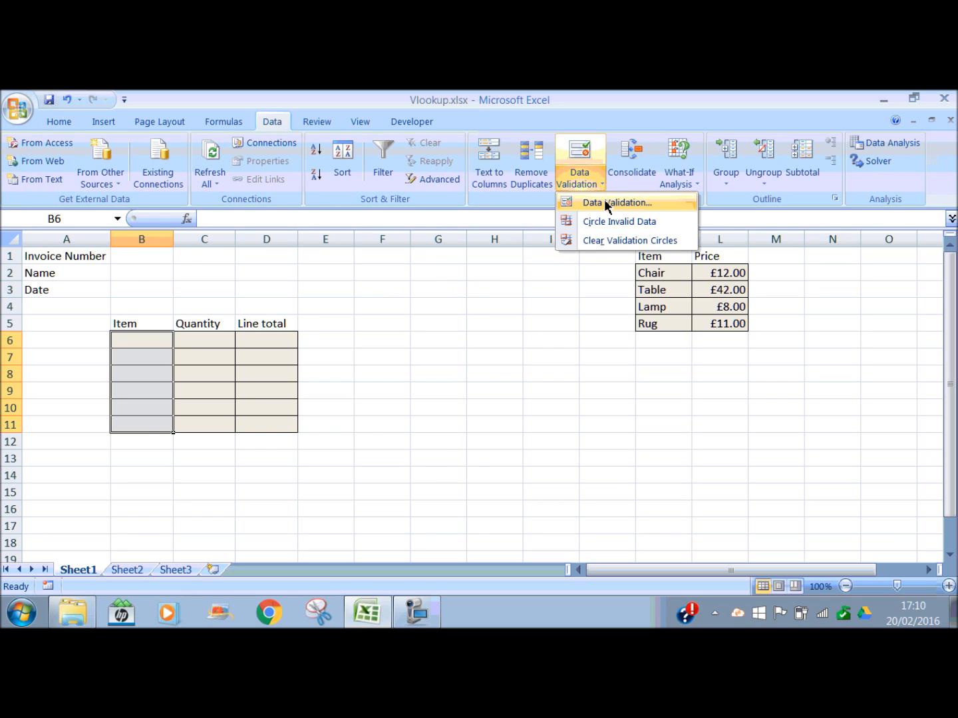
{"action": "left_click", "coordinate": [604, 199]}
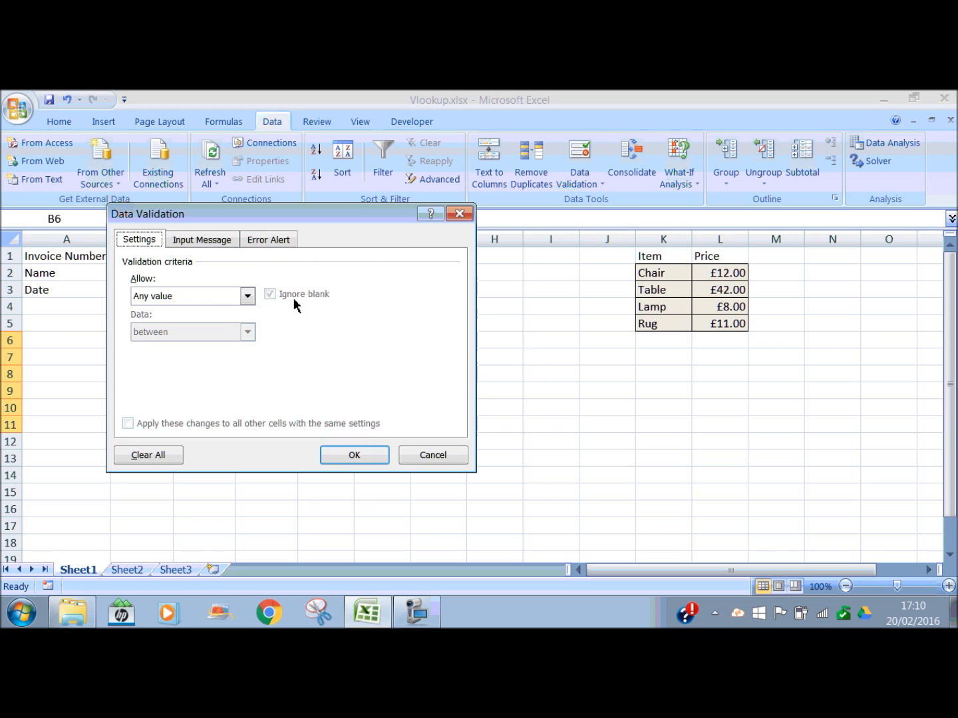
{"action": "left_click", "coordinate": [247, 297]}
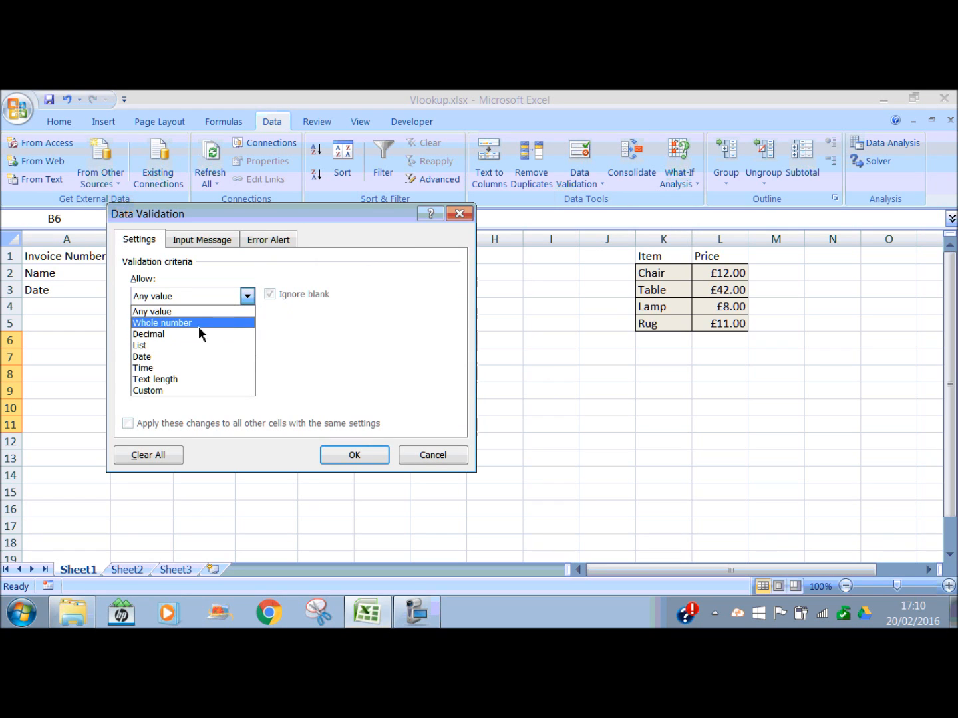
{"action": "left_click", "coordinate": [171, 345]}
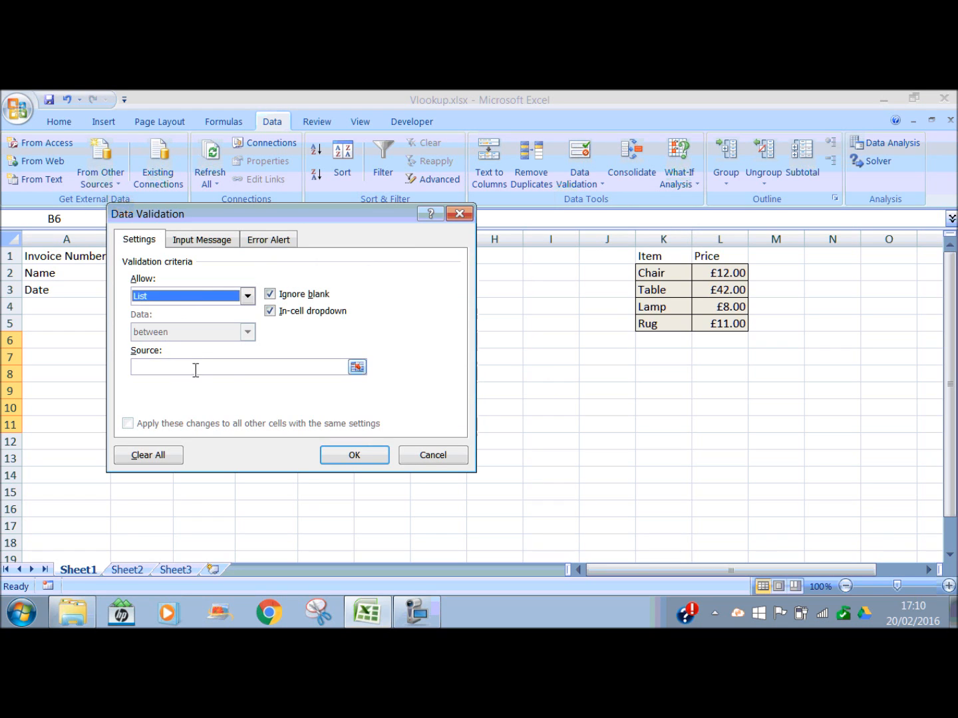
{"action": "left_click", "coordinate": [169, 366]}
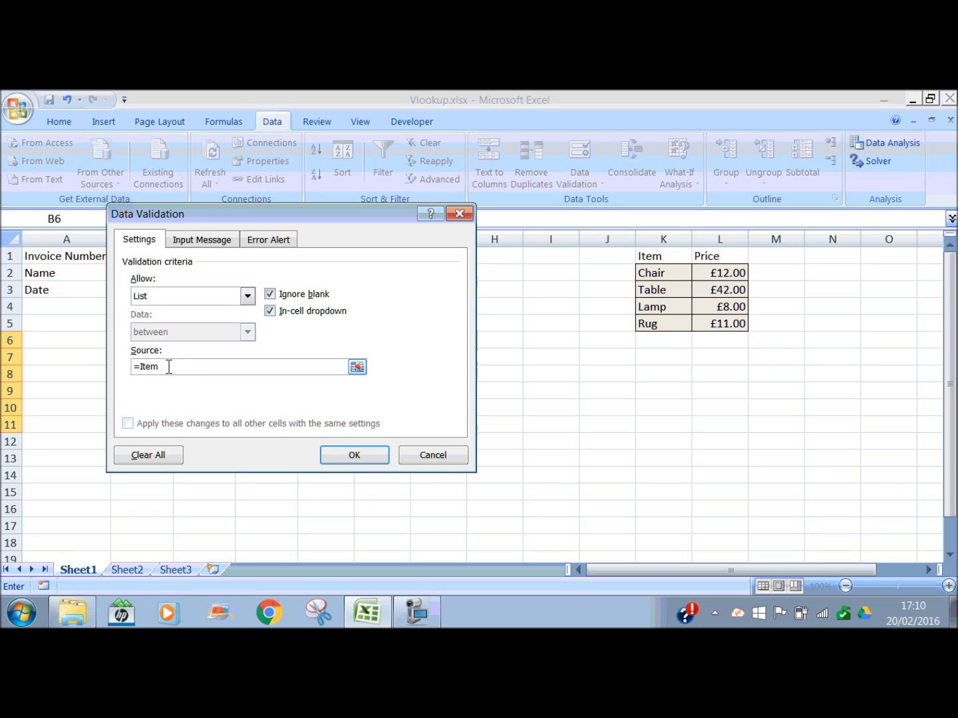
{"action": "left_click", "coordinate": [351, 458]}
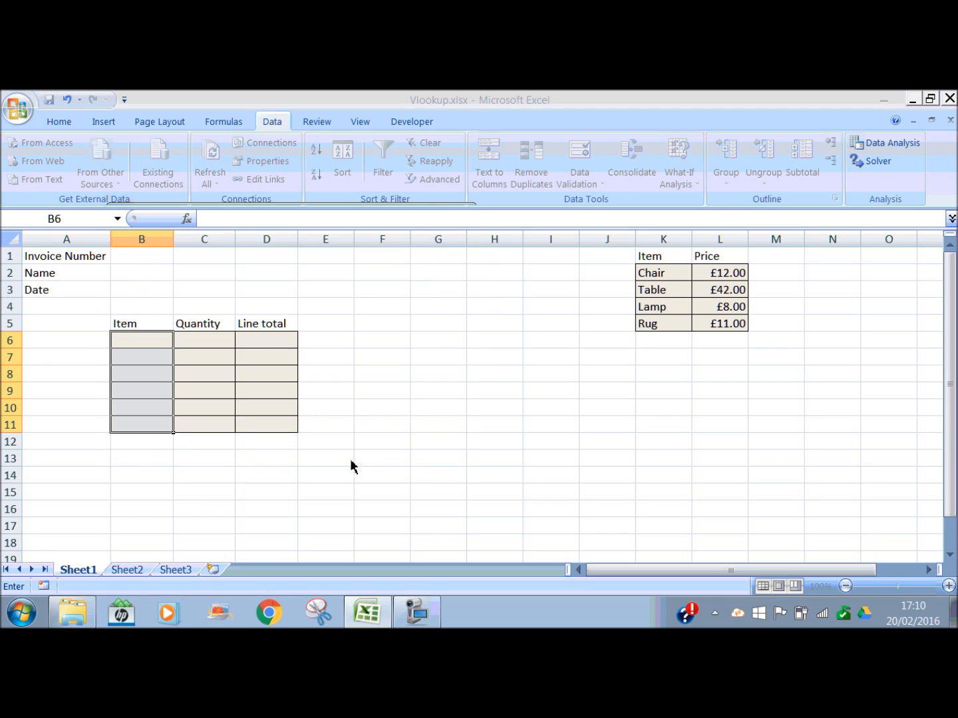
Check the item choices offered in the first, second and last Item cells of the invoice, B6, B7 and B11.
{"action": "left_click", "coordinate": [178, 340]}
{"action": "left_click", "coordinate": [179, 339]}
{"action": "left_click", "coordinate": [171, 355]}
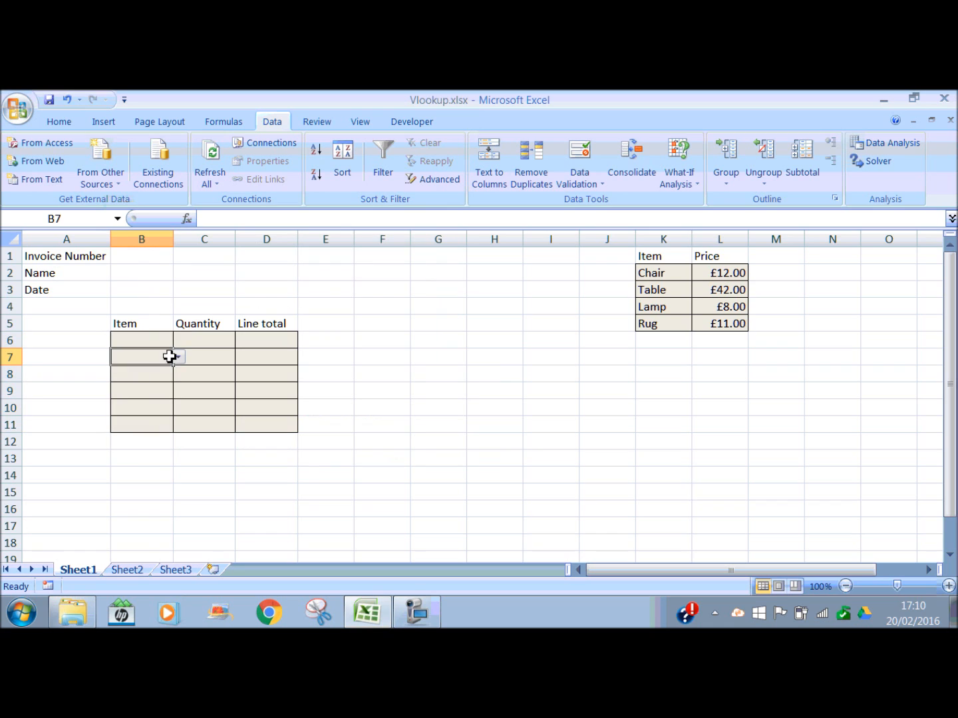
{"action": "left_click", "coordinate": [178, 359]}
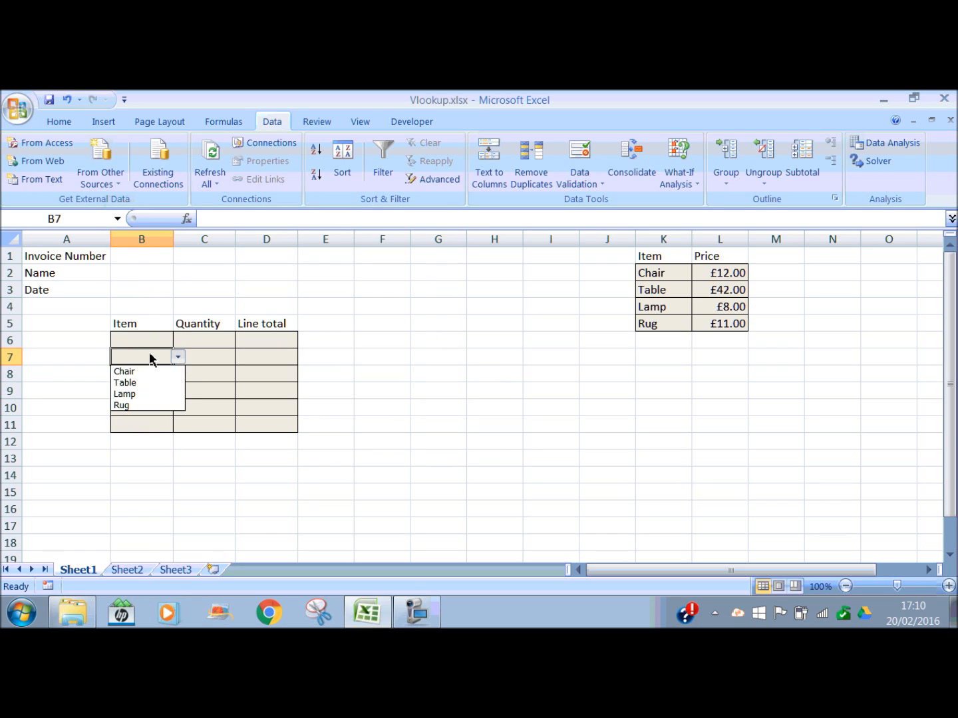
{"action": "left_click", "coordinate": [150, 359]}
{"action": "left_click", "coordinate": [144, 429]}
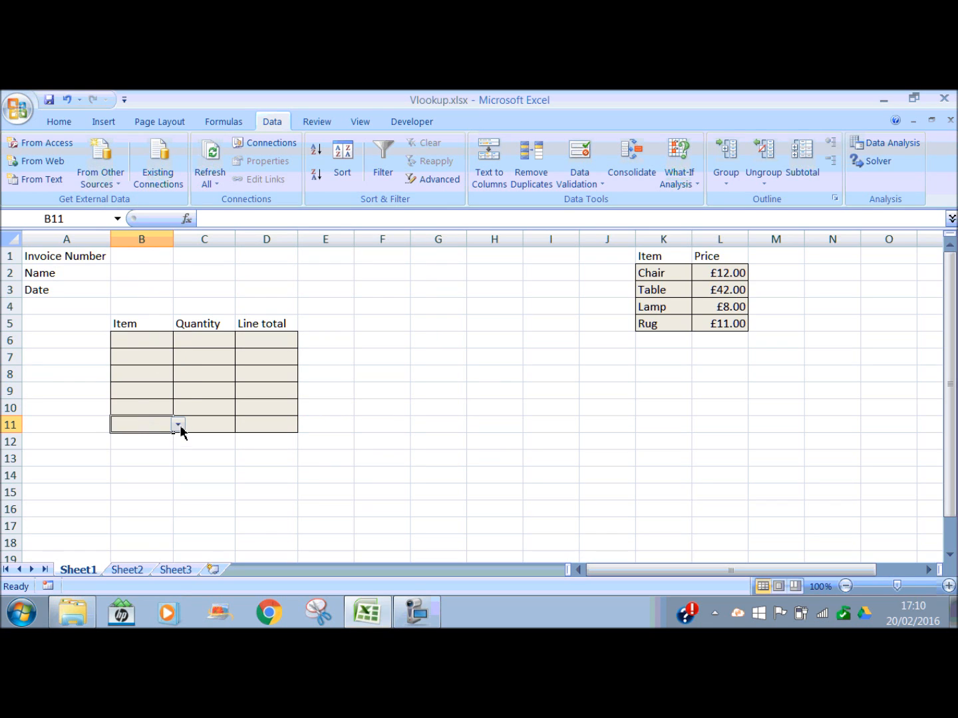
{"action": "left_click", "coordinate": [178, 426]}
{"action": "left_click", "coordinate": [178, 425]}
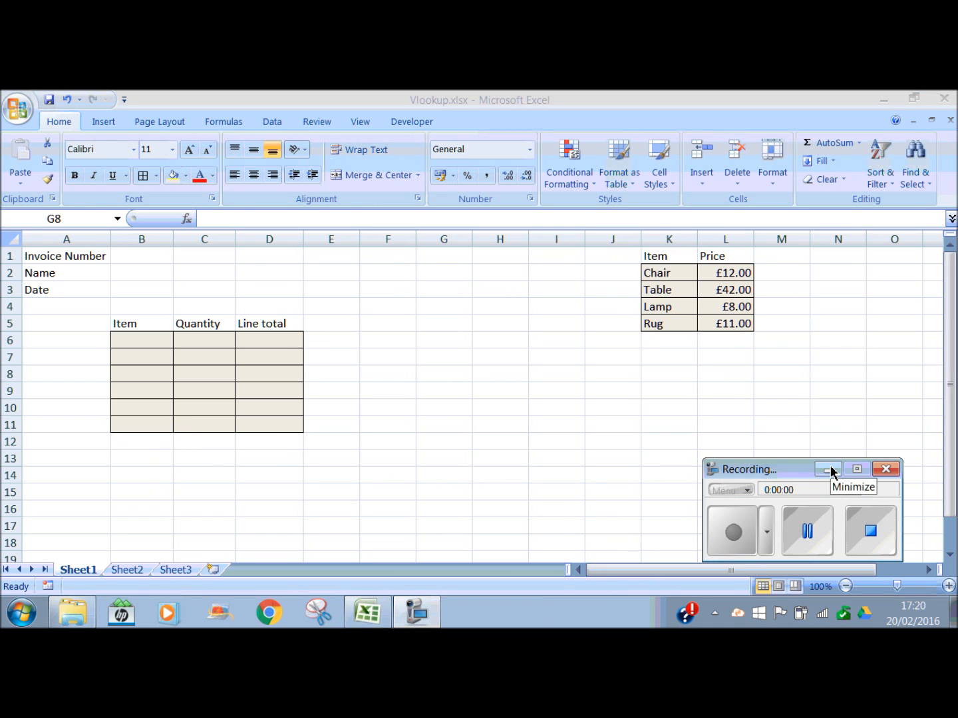
Format the Line total cells D6:D11 as Currency.
{"action": "left_click", "coordinate": [829, 466]}
{"action": "left_click_drag", "start_coordinate": [289, 342], "coordinate": [284, 424]}
{"action": "left_click", "coordinate": [530, 149]}
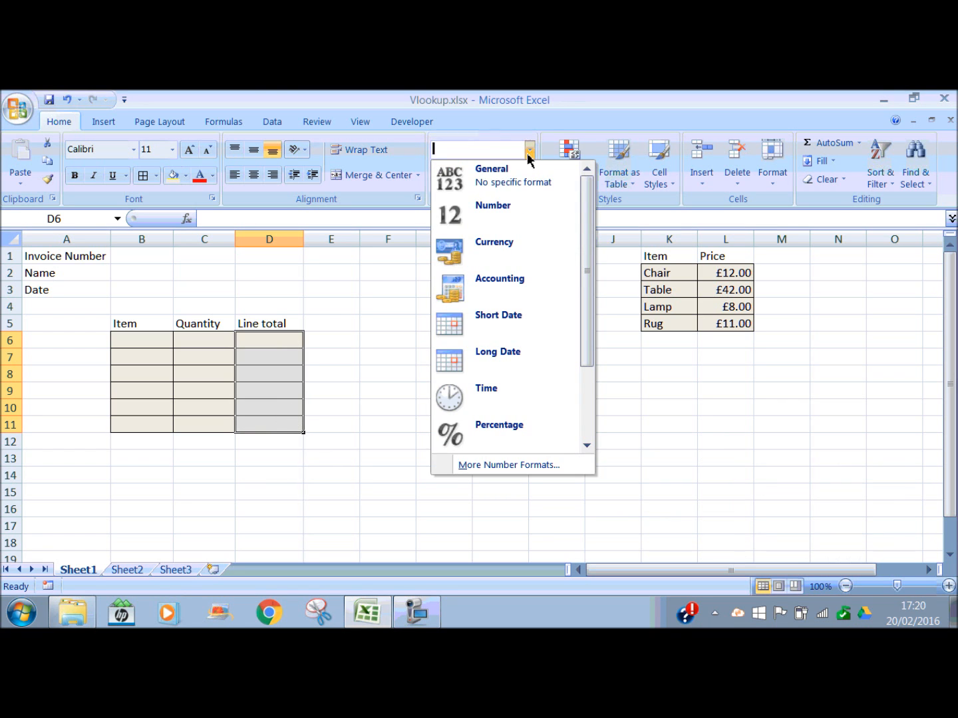
{"action": "left_click", "coordinate": [492, 247]}
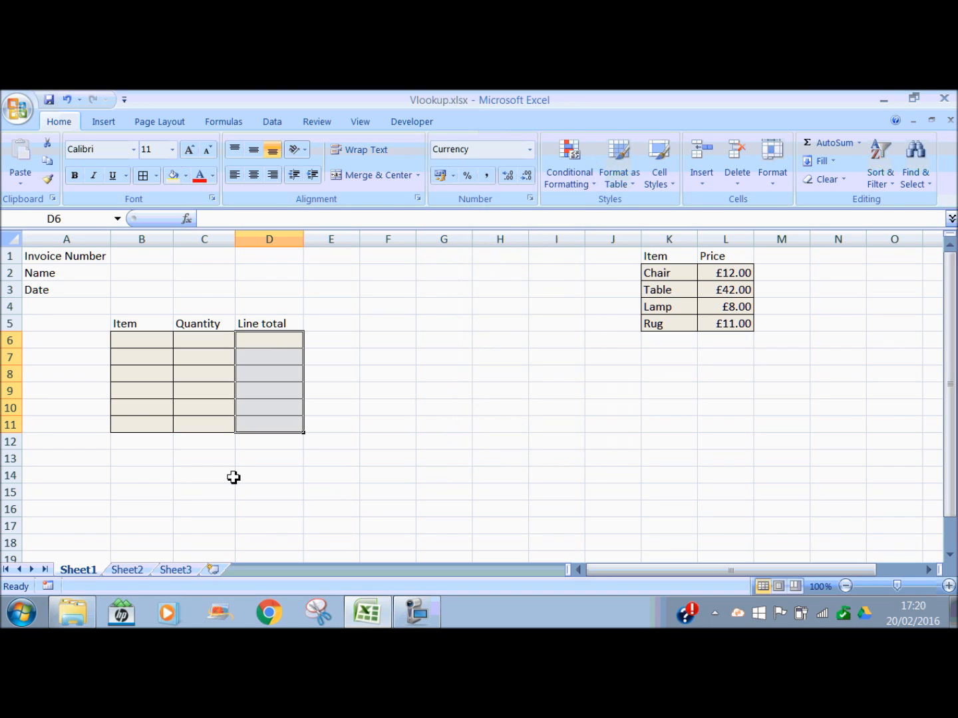
Fill in the first invoice line with the item Table in B6 and a quantity of 3 in C6.
{"action": "left_click", "coordinate": [129, 341]}
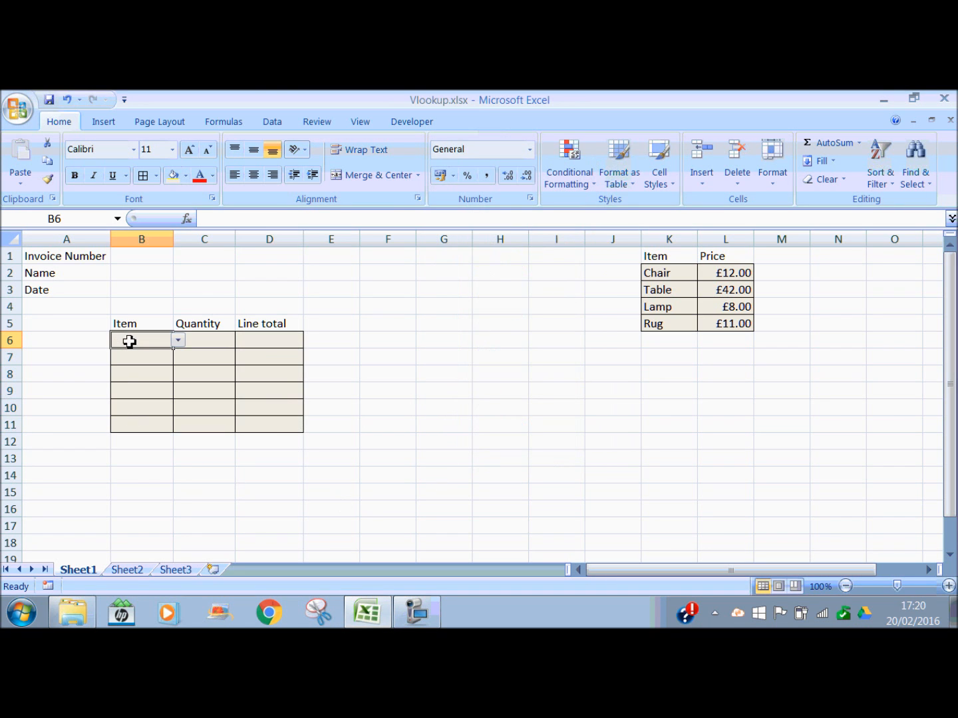
{"action": "left_click", "coordinate": [178, 341]}
{"action": "left_click", "coordinate": [147, 366]}
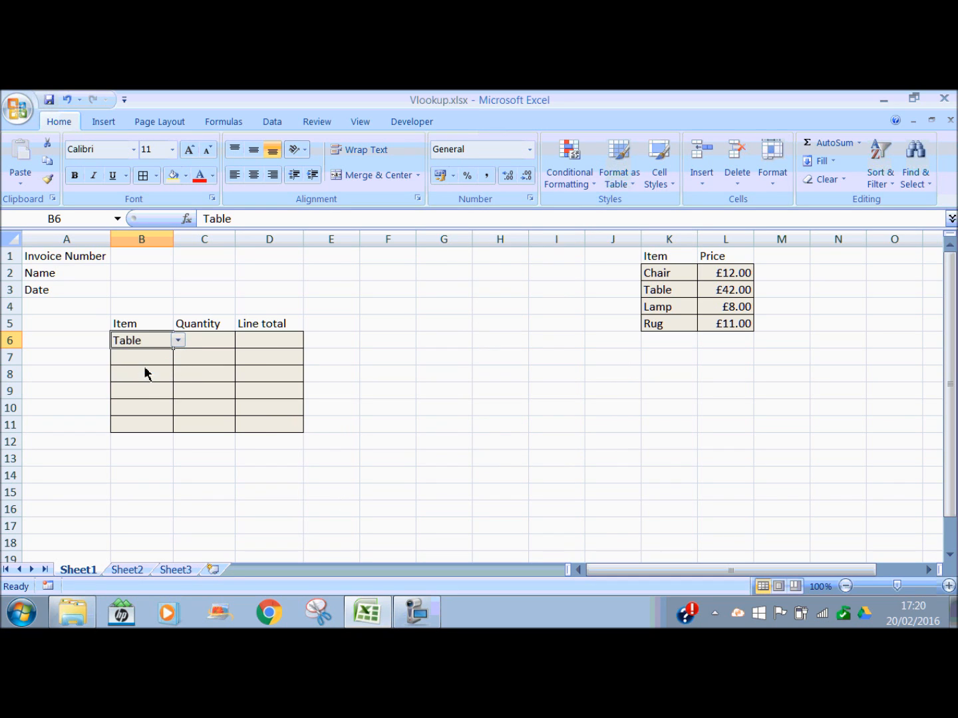
{"action": "left_click", "coordinate": [211, 343]}
{"action": "type", "text": "3"}
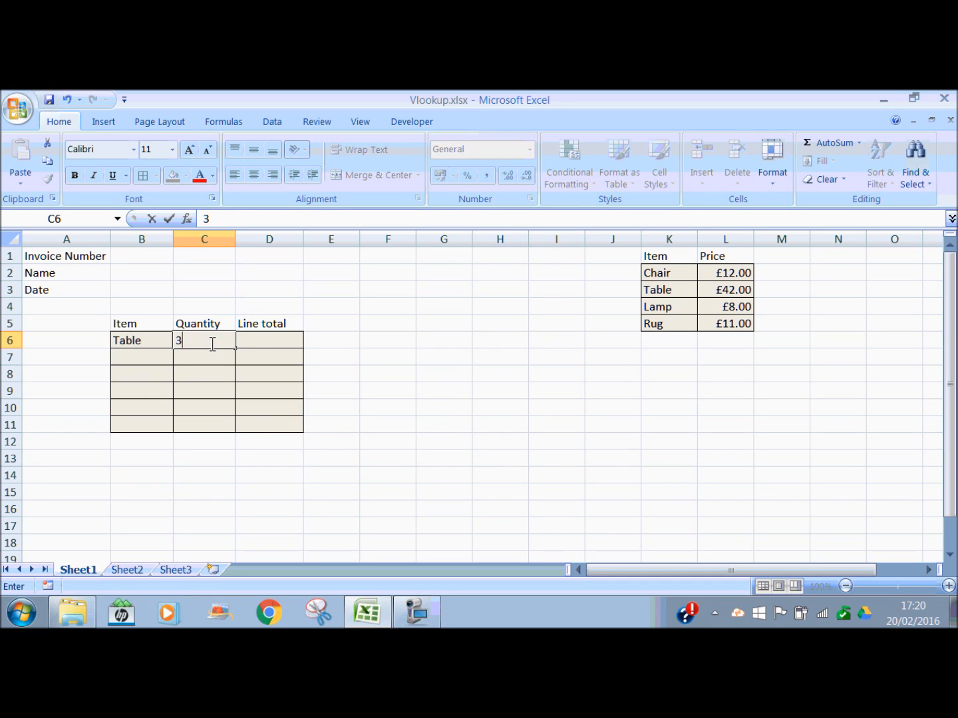
Start a formula in the first Line total cell, D6, and insert the VLOOKUP function from the Lookup & Reference category.
{"action": "left_click", "coordinate": [259, 343]}
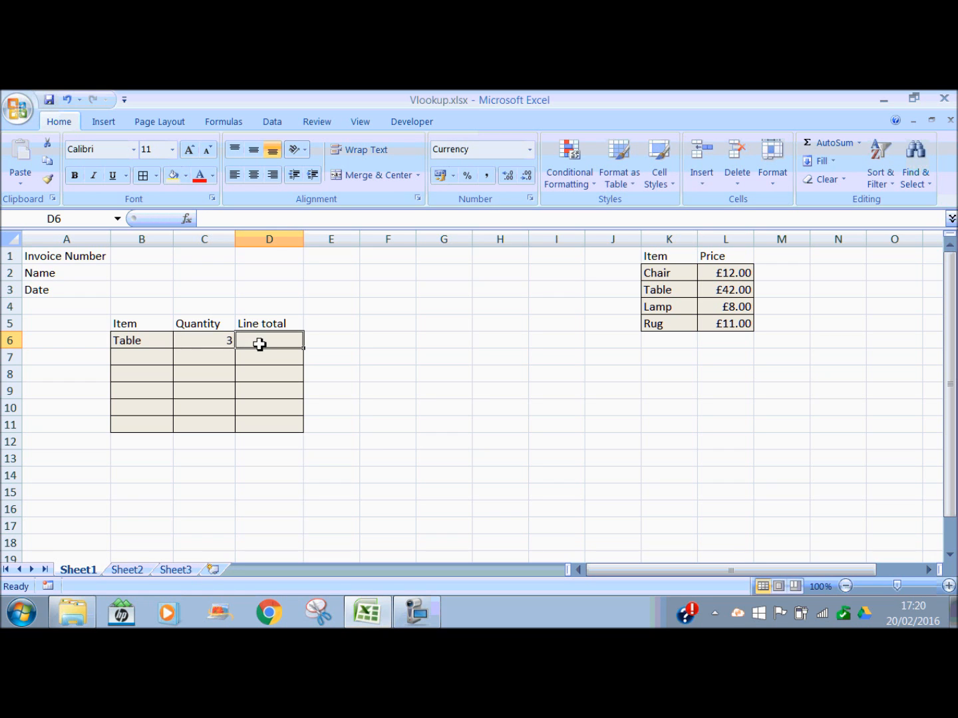
{"action": "type", "text": "="}
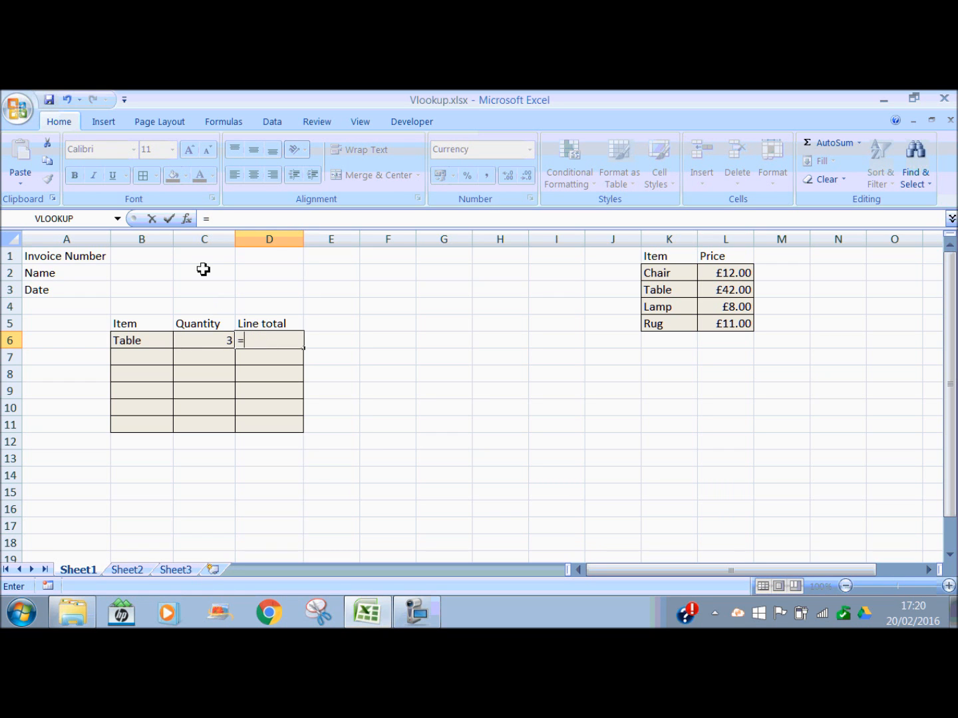
{"action": "left_click", "coordinate": [187, 218]}
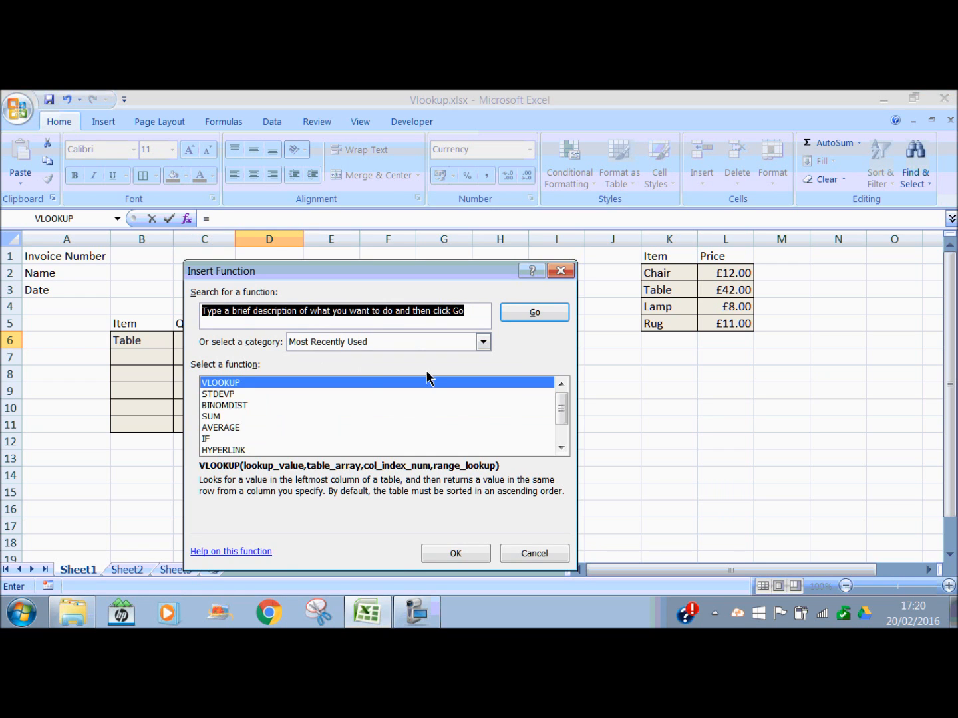
{"action": "left_click", "coordinate": [483, 341]}
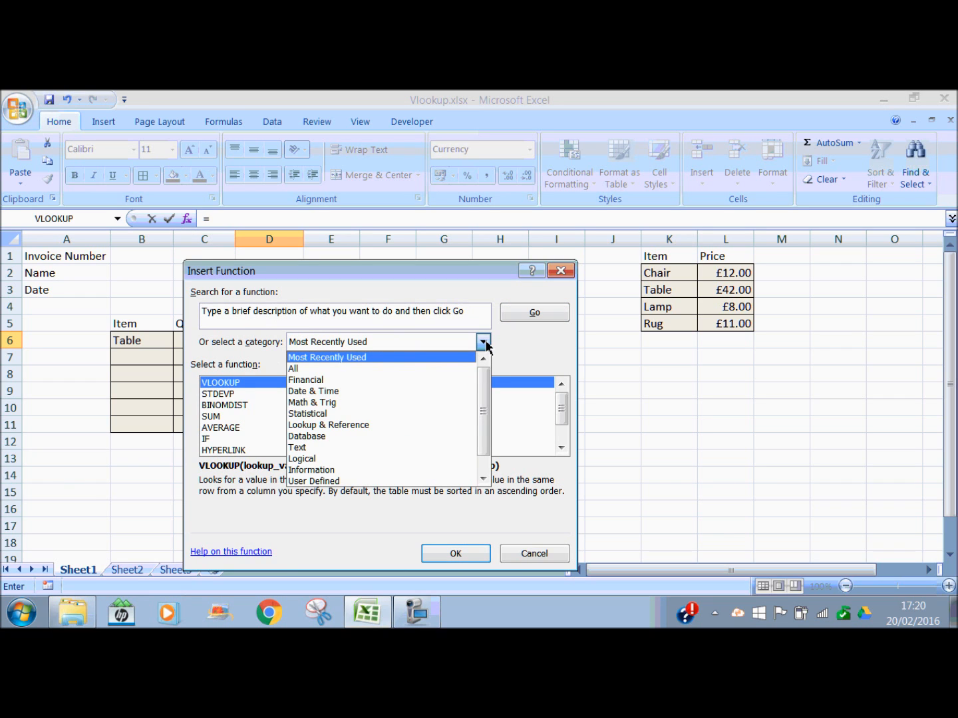
{"action": "left_click", "coordinate": [369, 425]}
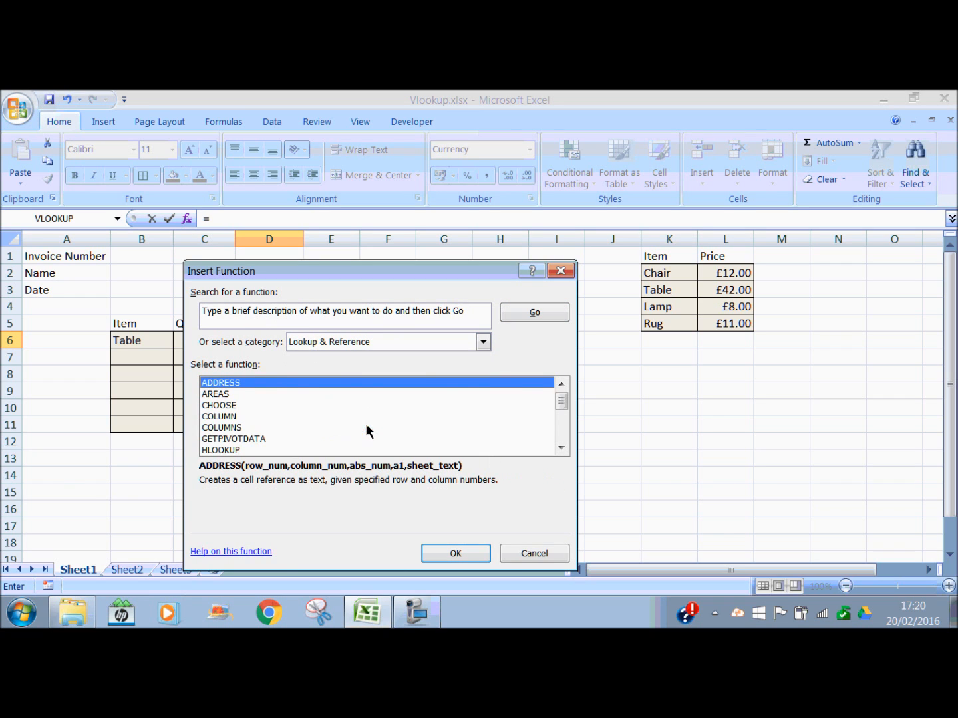
{"action": "left_click_drag", "start_coordinate": [562, 401], "coordinate": [562, 435]}
{"action": "left_click", "coordinate": [230, 451]}
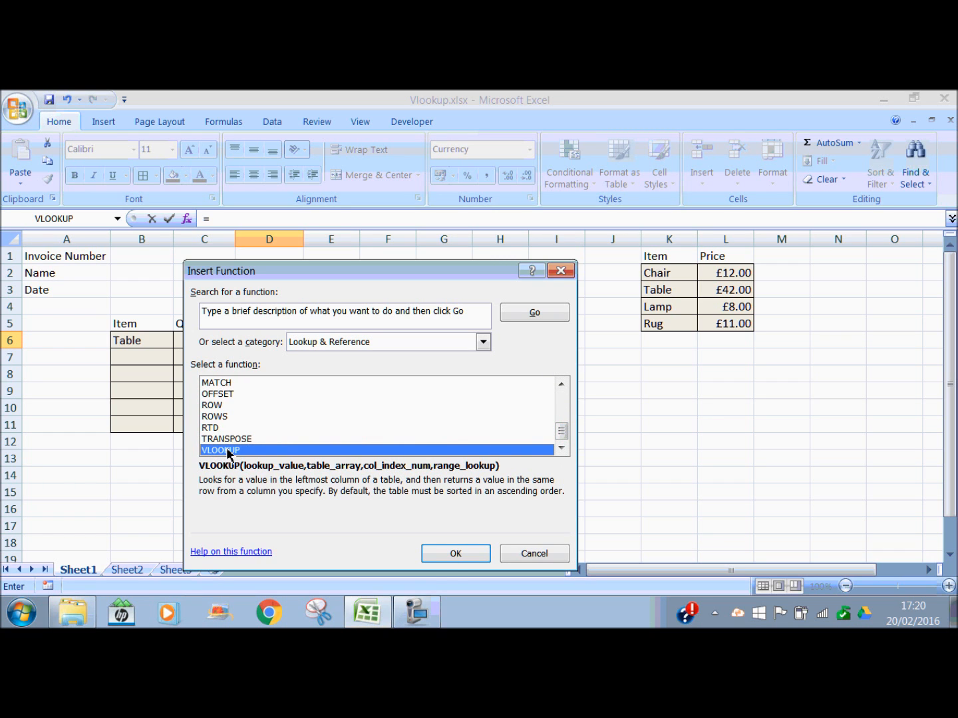
{"action": "left_click", "coordinate": [456, 555]}
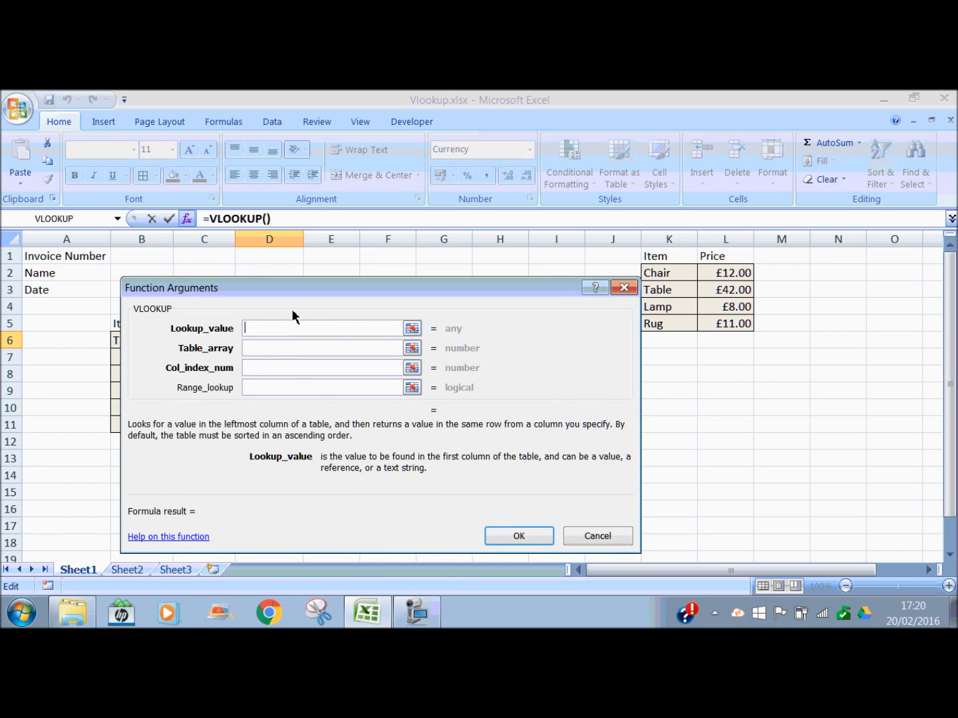
Set the VLOOKUP arguments to lookup value B6, table array PriceList and column index number 2.
{"action": "left_click_drag", "start_coordinate": [313, 293], "coordinate": [553, 364]}
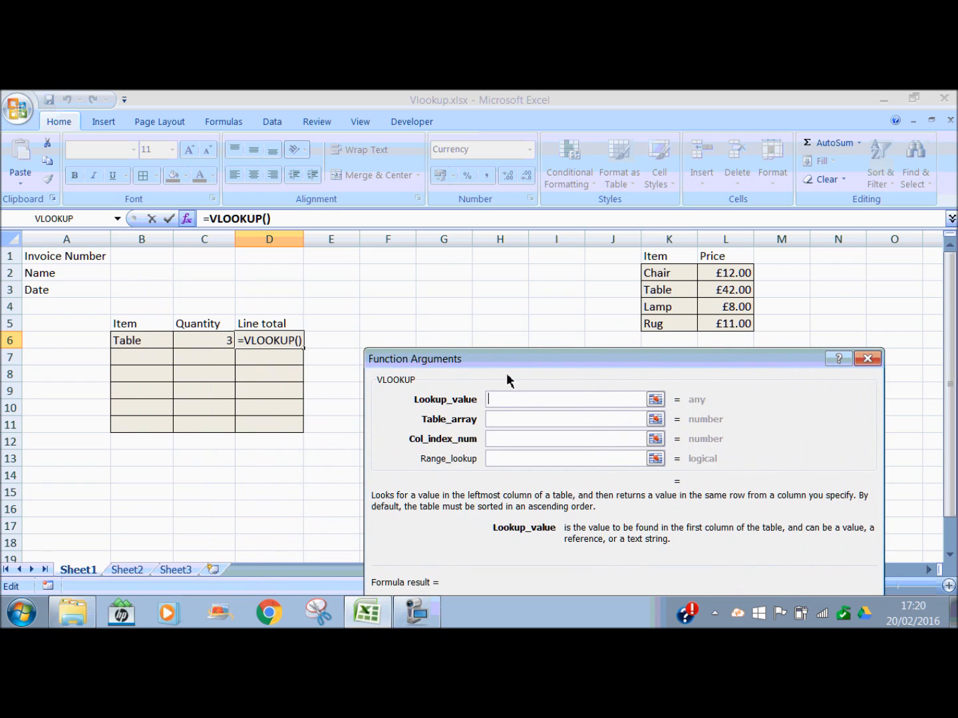
{"action": "left_click", "coordinate": [136, 342]}
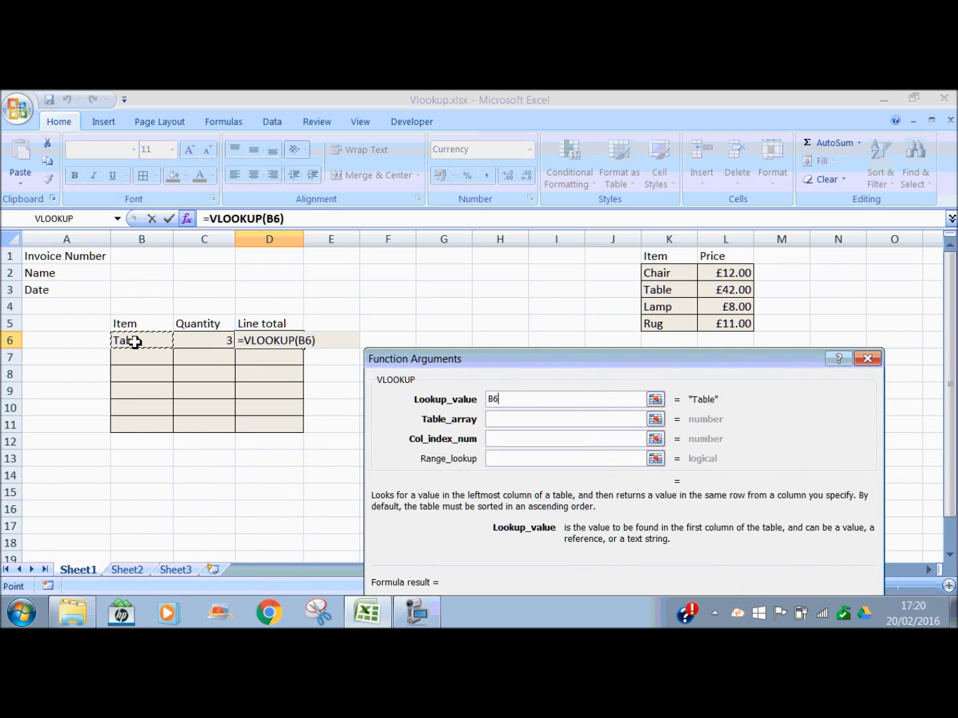
{"action": "left_click", "coordinate": [504, 421]}
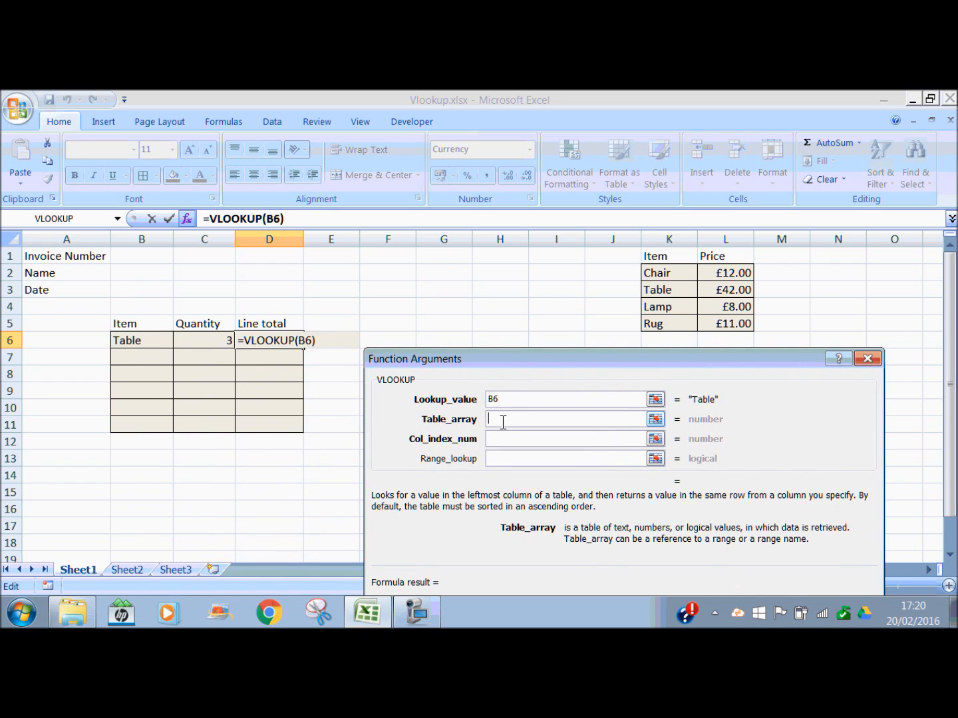
{"action": "type", "text": "PriceList"}
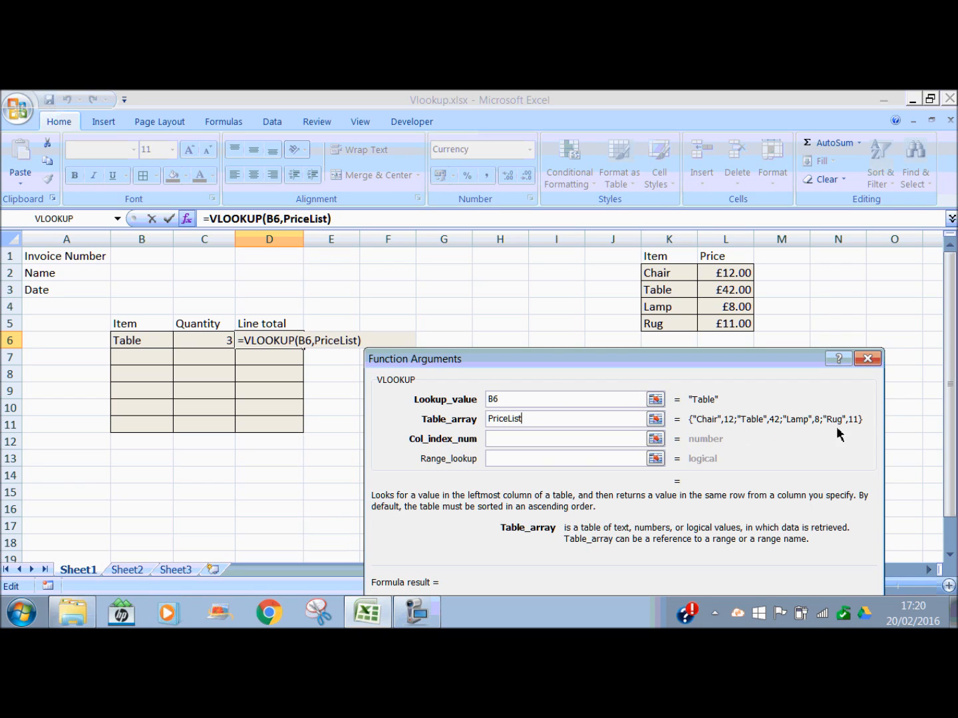
{"action": "left_click", "coordinate": [501, 441]}
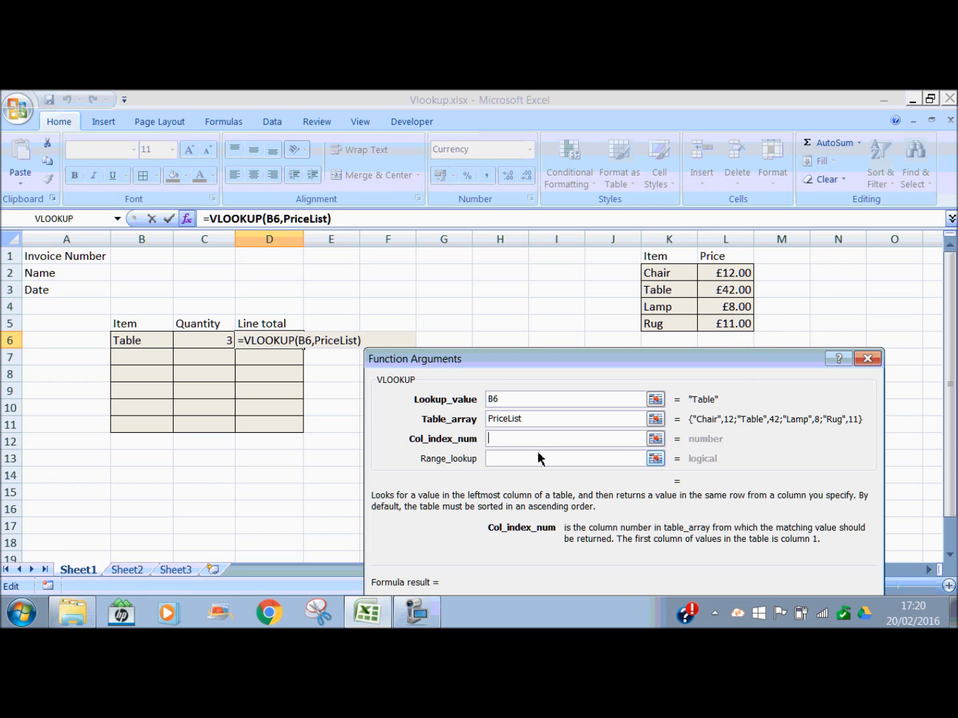
{"action": "type", "text": "2"}
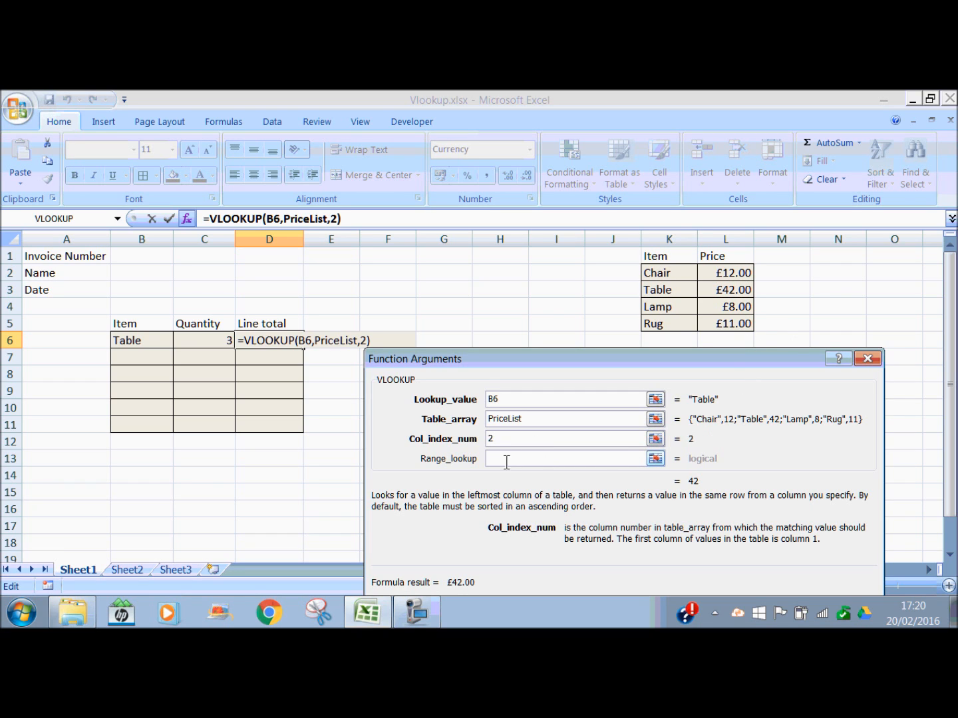
Complete the D6 VLOOKUP with a range lookup of false and fill the formula down through D11.
{"action": "left_click", "coordinate": [506, 458]}
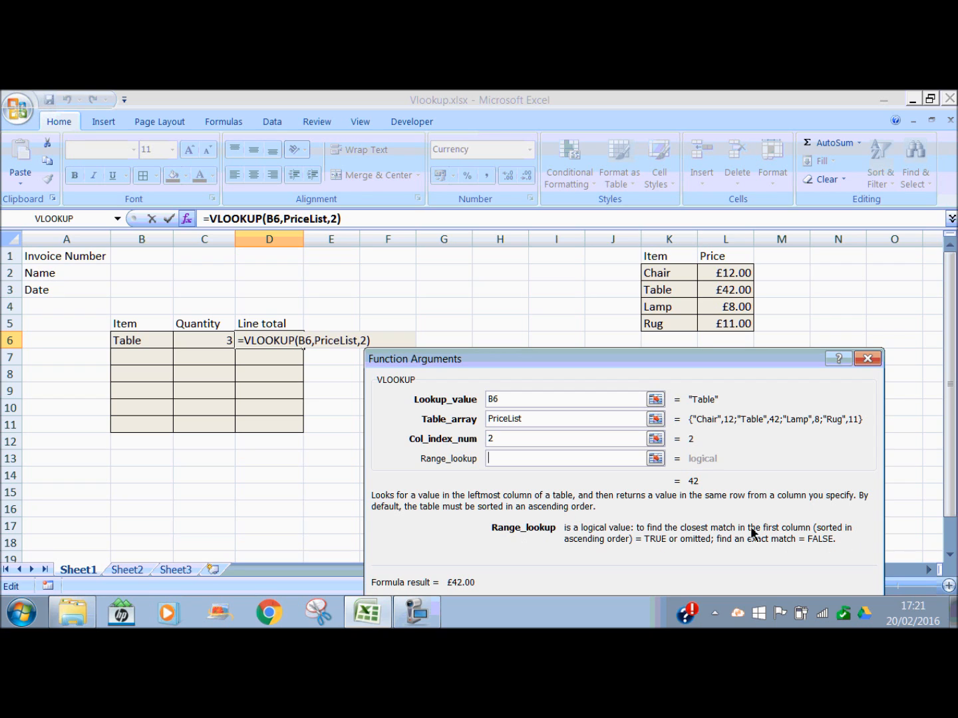
{"action": "type", "text": "false"}
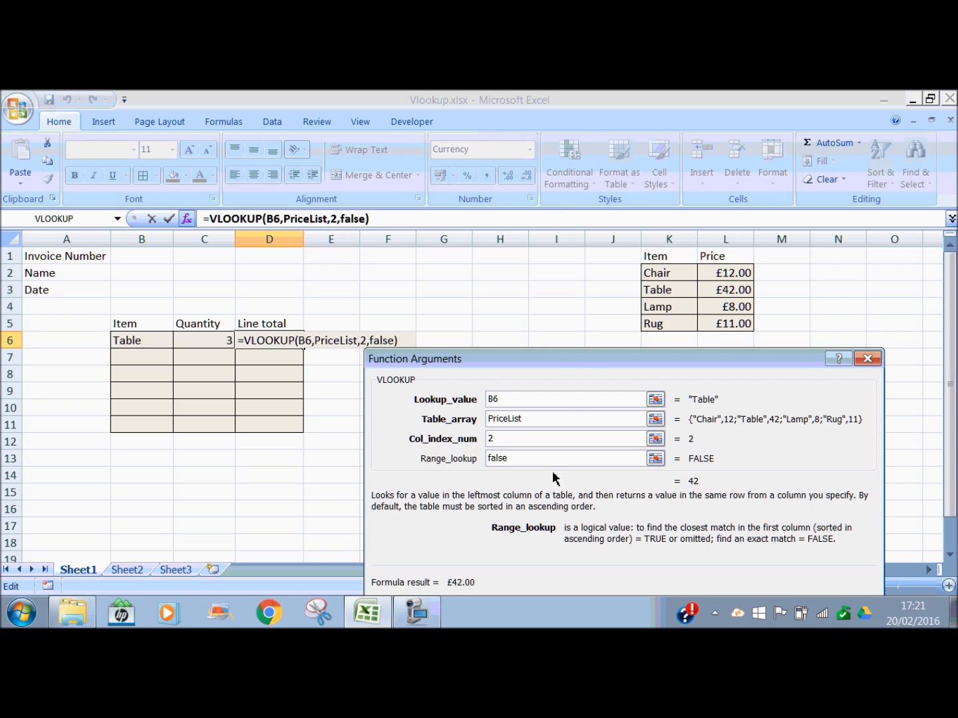
{"action": "left_click_drag", "start_coordinate": [586, 368], "coordinate": [562, 311]}
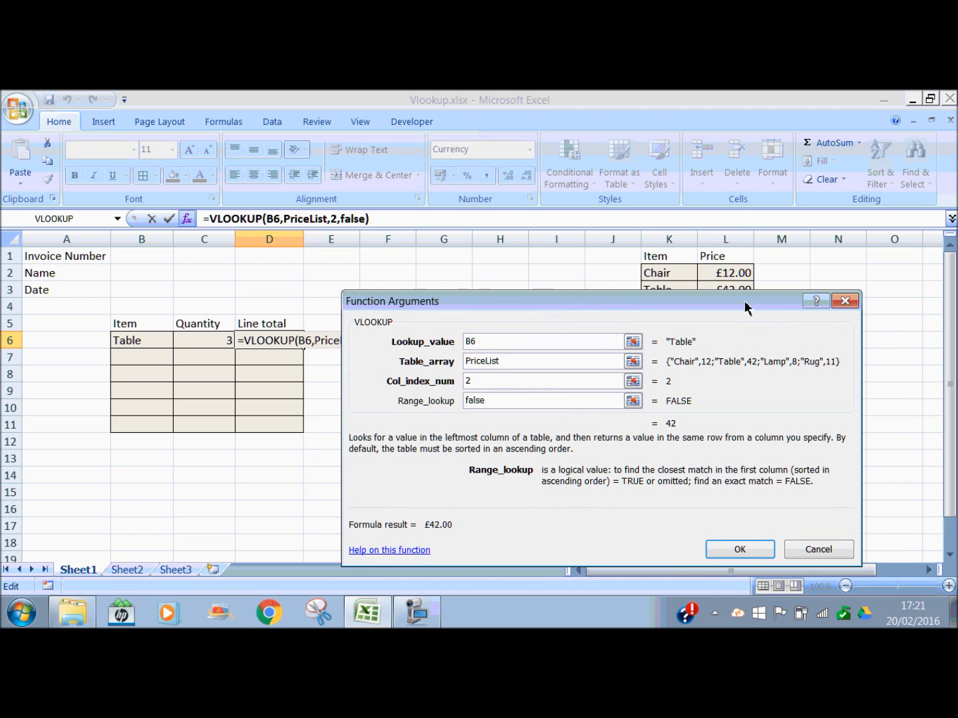
{"action": "left_click_drag", "start_coordinate": [739, 296], "coordinate": [744, 326]}
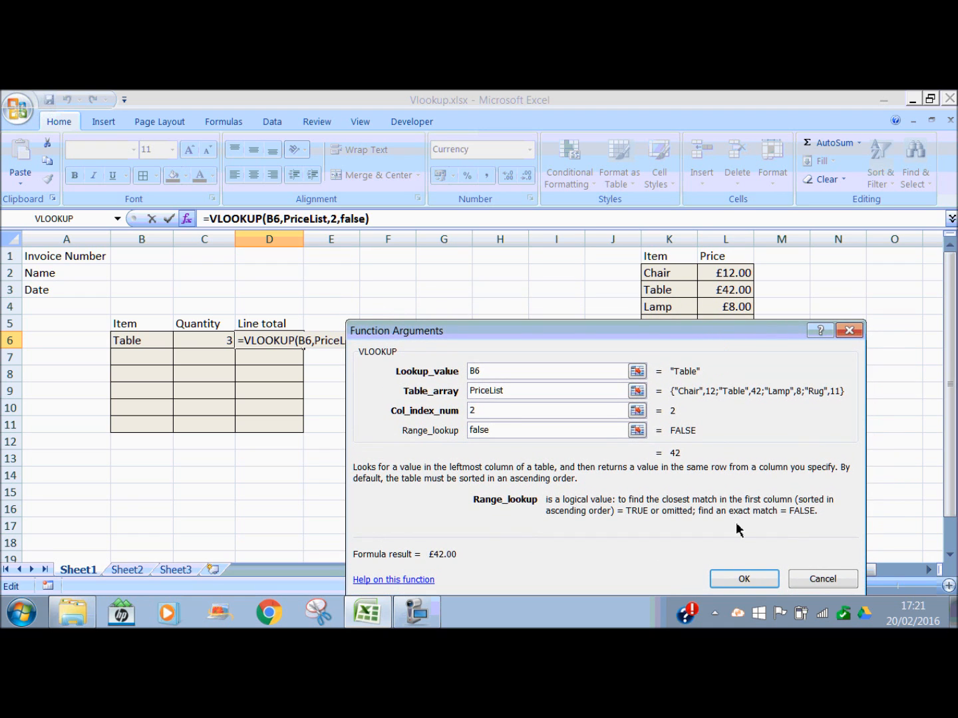
{"action": "left_click", "coordinate": [744, 579]}
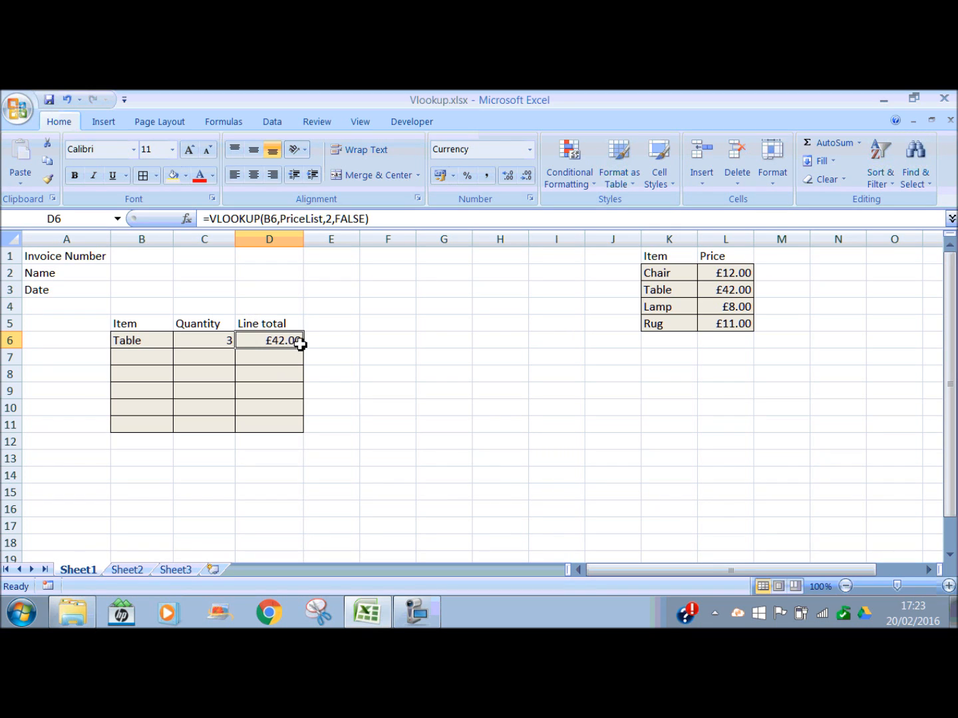
{"action": "left_click_drag", "start_coordinate": [303, 348], "coordinate": [302, 429]}
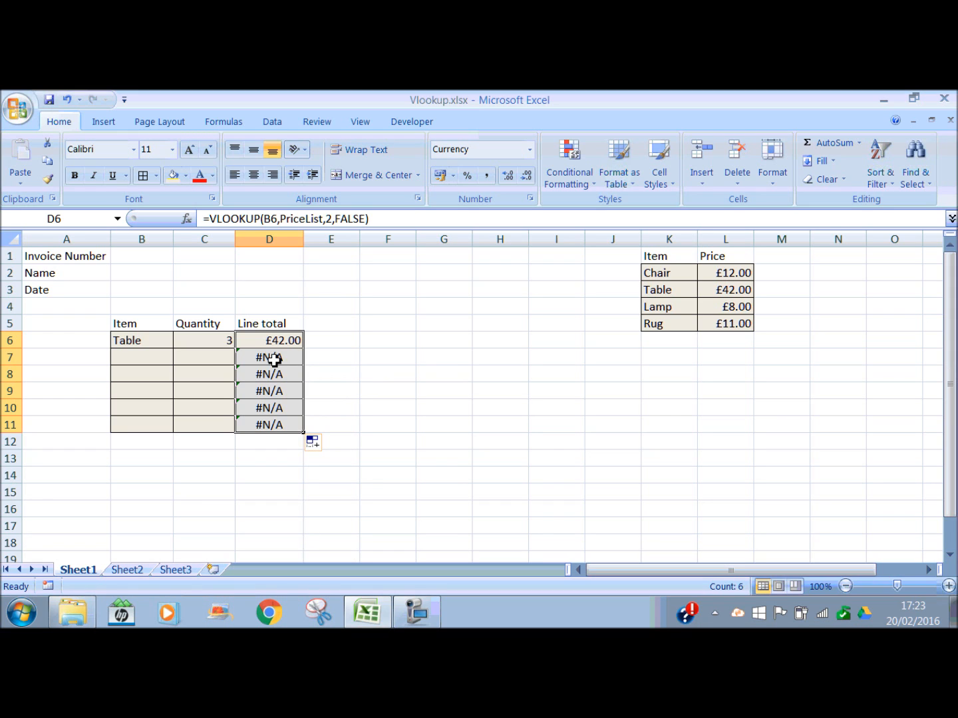
Choose Lamp as the item in B7 and Chair as the item in B8.
{"action": "left_click", "coordinate": [141, 357]}
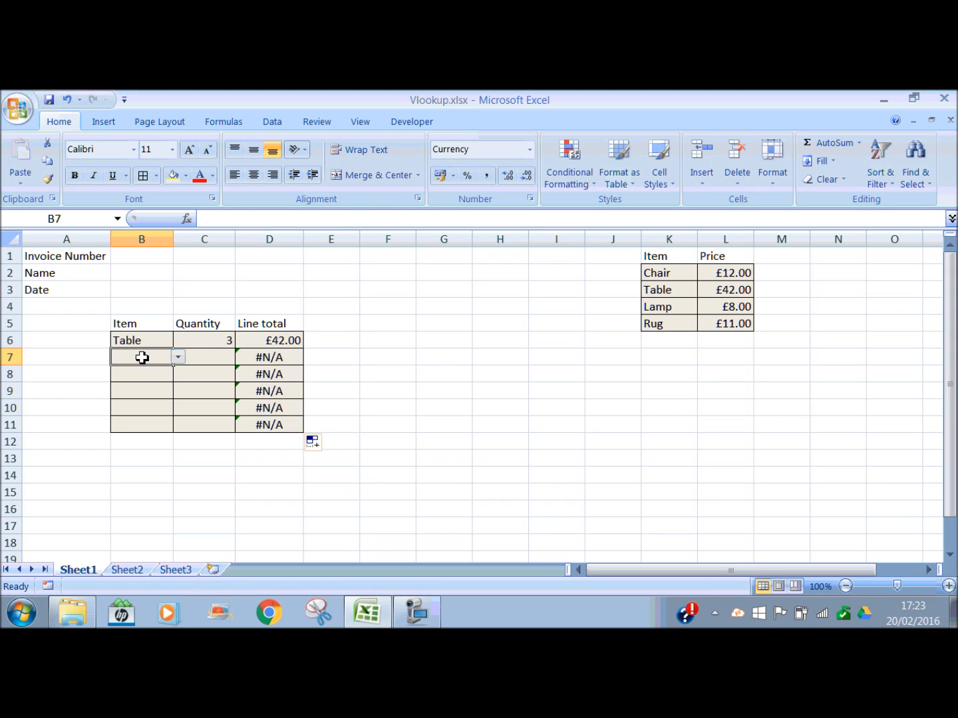
{"action": "left_click", "coordinate": [178, 357]}
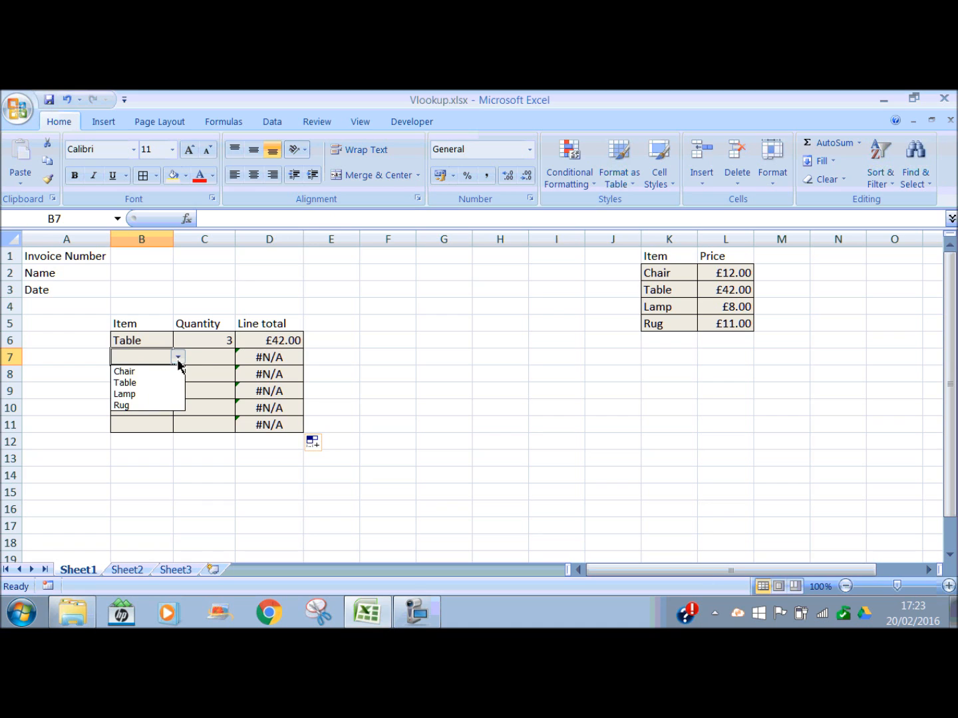
{"action": "left_click", "coordinate": [147, 394]}
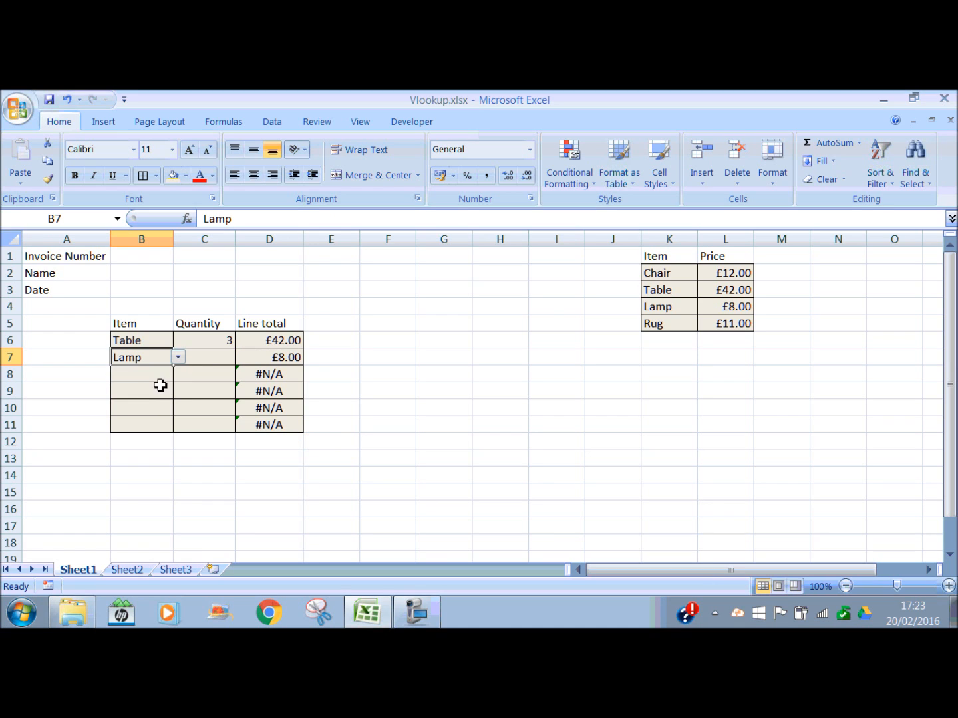
{"action": "left_click", "coordinate": [150, 376]}
{"action": "left_click", "coordinate": [177, 373]}
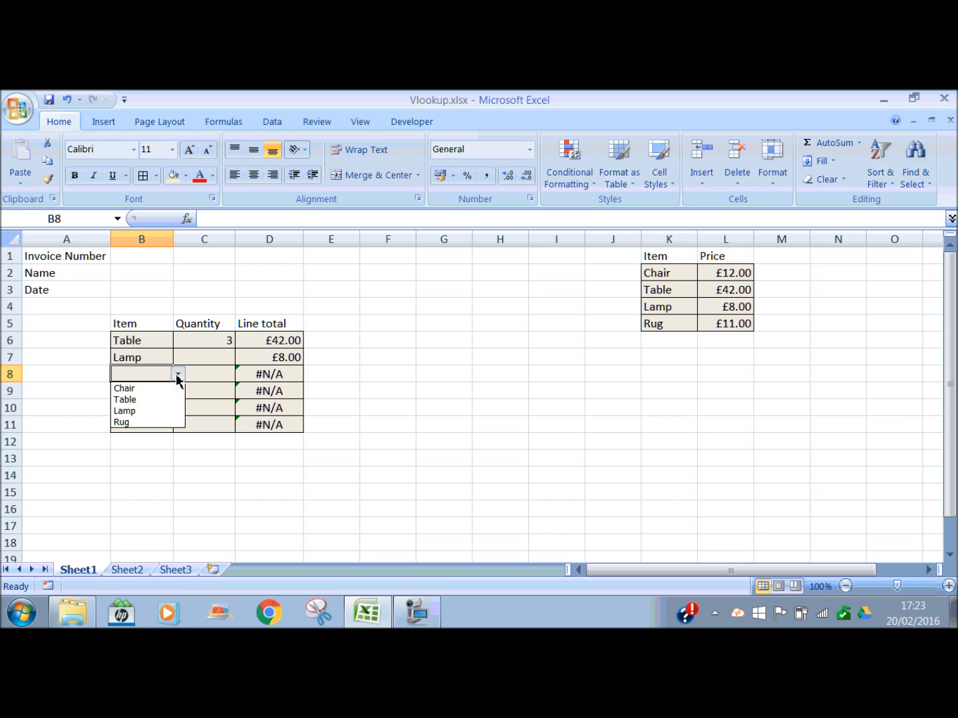
{"action": "left_click", "coordinate": [148, 401]}
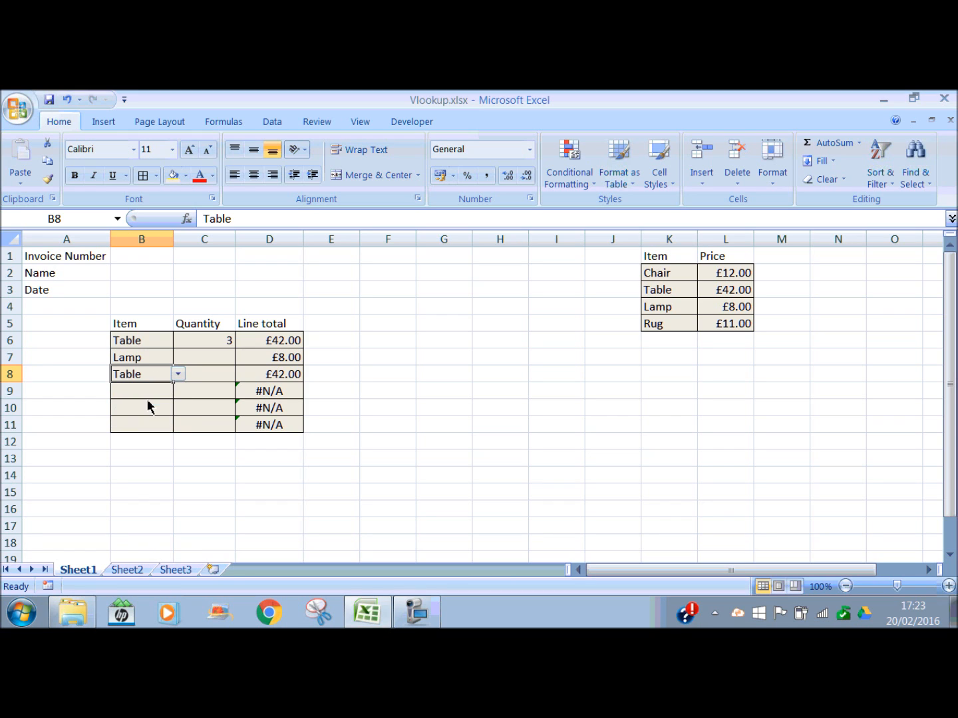
{"action": "left_click", "coordinate": [178, 374]}
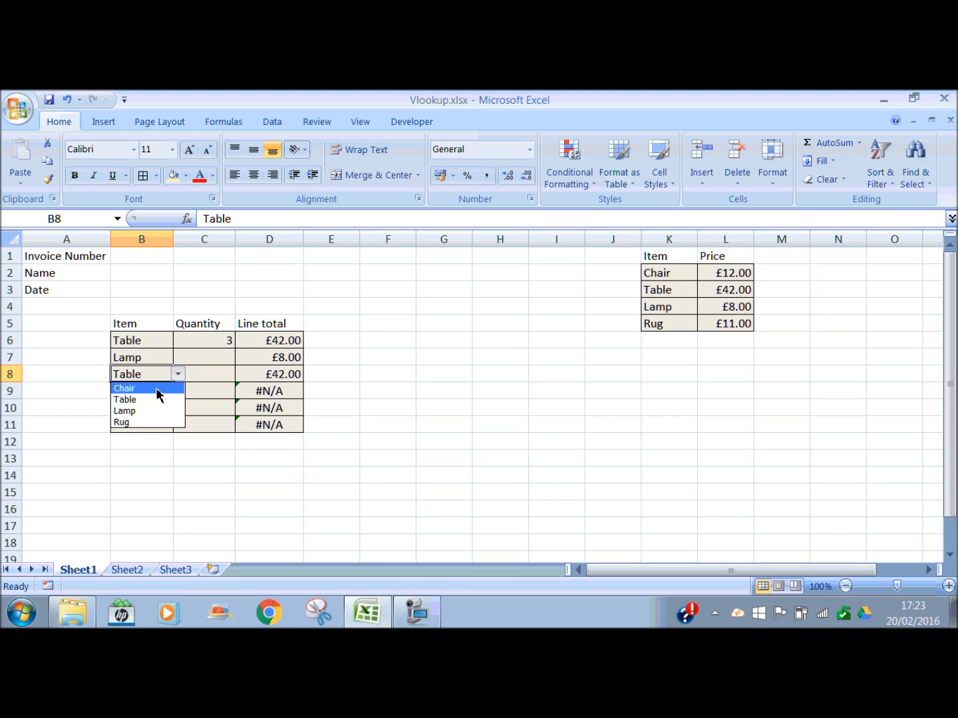
{"action": "left_click", "coordinate": [157, 391]}
Choose Rug in B9, Chair in B10 and Rug in B11 as the remaining invoice items.
{"action": "left_click", "coordinate": [150, 391]}
{"action": "left_click", "coordinate": [178, 391]}
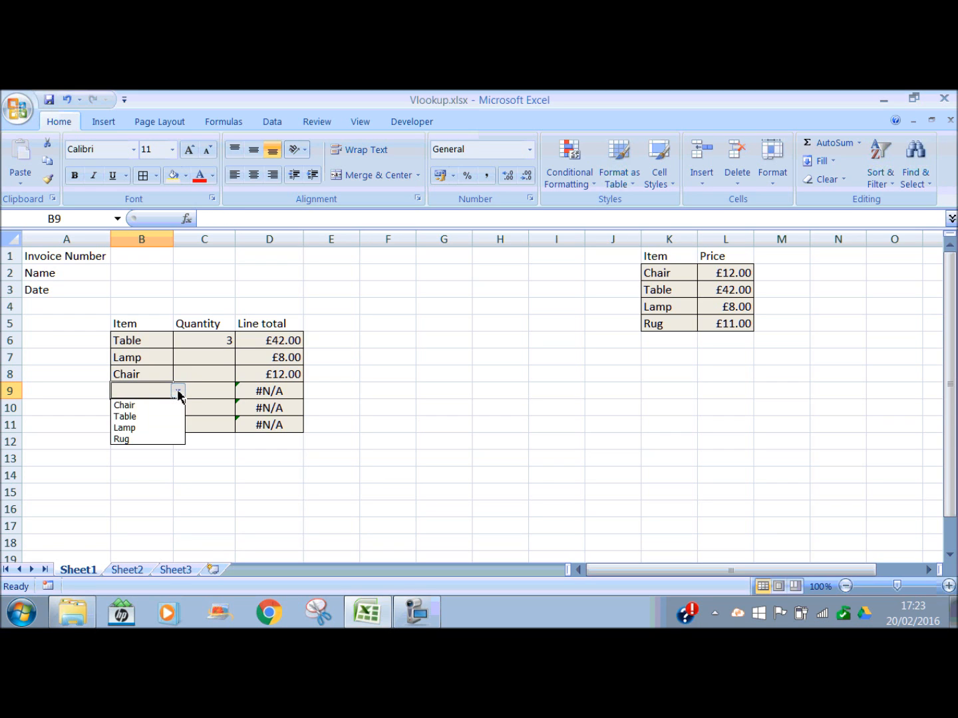
{"action": "left_click", "coordinate": [133, 439]}
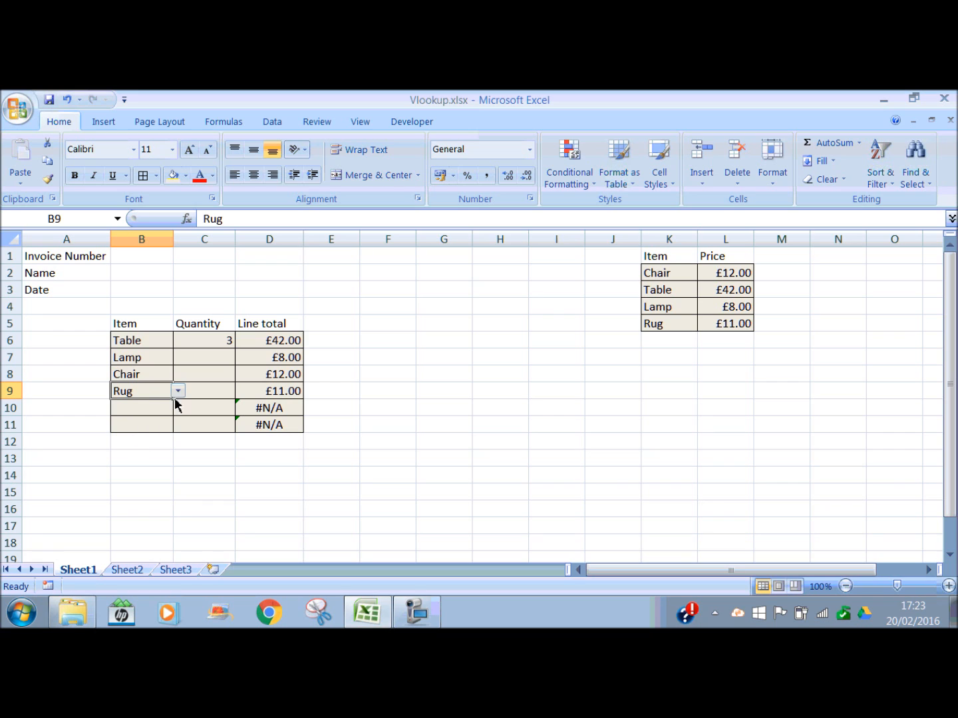
{"action": "left_click", "coordinate": [153, 409]}
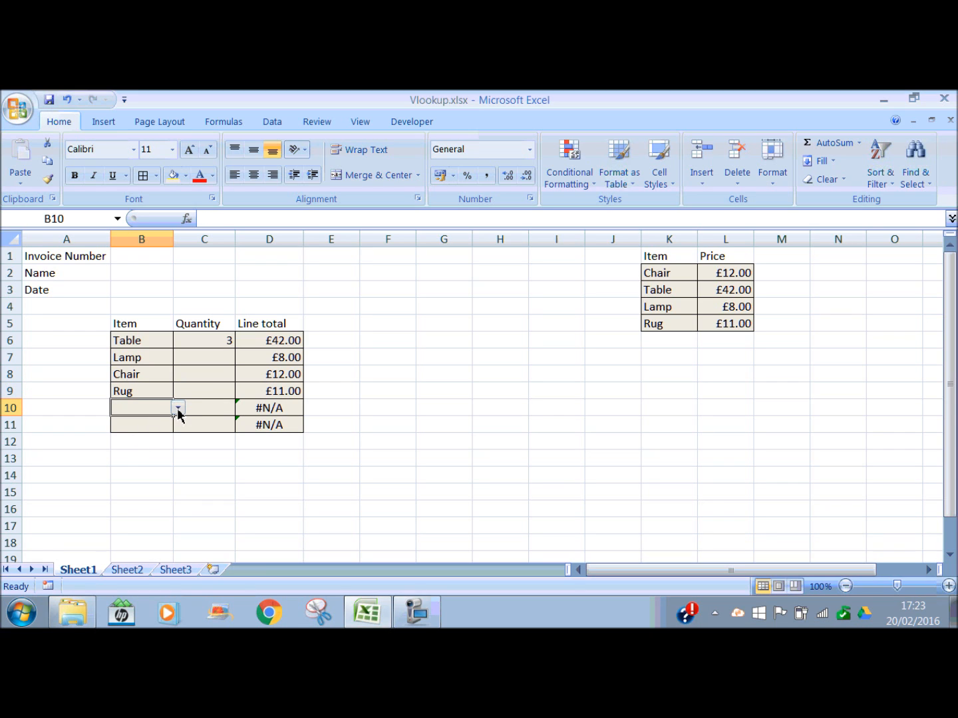
{"action": "left_click", "coordinate": [178, 408]}
{"action": "left_click", "coordinate": [151, 422]}
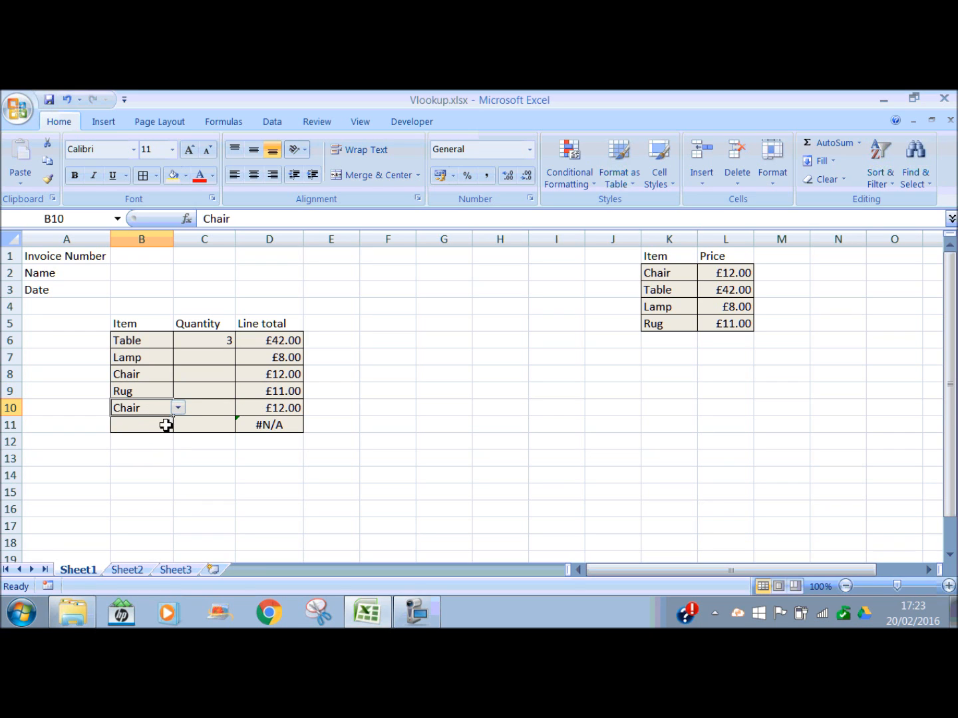
{"action": "left_click", "coordinate": [166, 425]}
{"action": "left_click", "coordinate": [178, 425]}
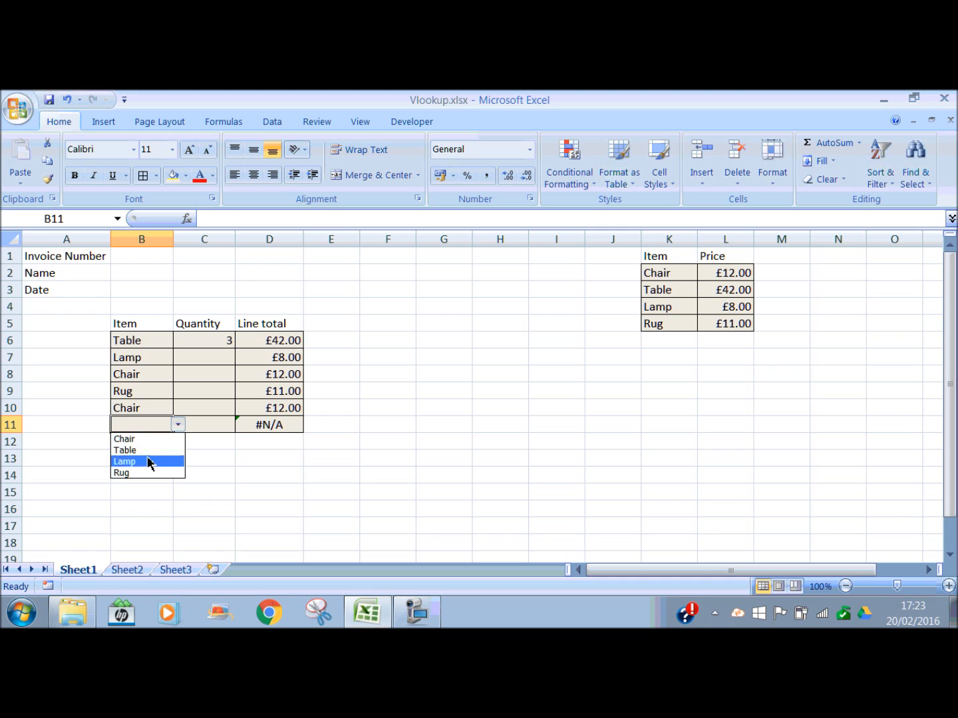
{"action": "left_click", "coordinate": [132, 472]}
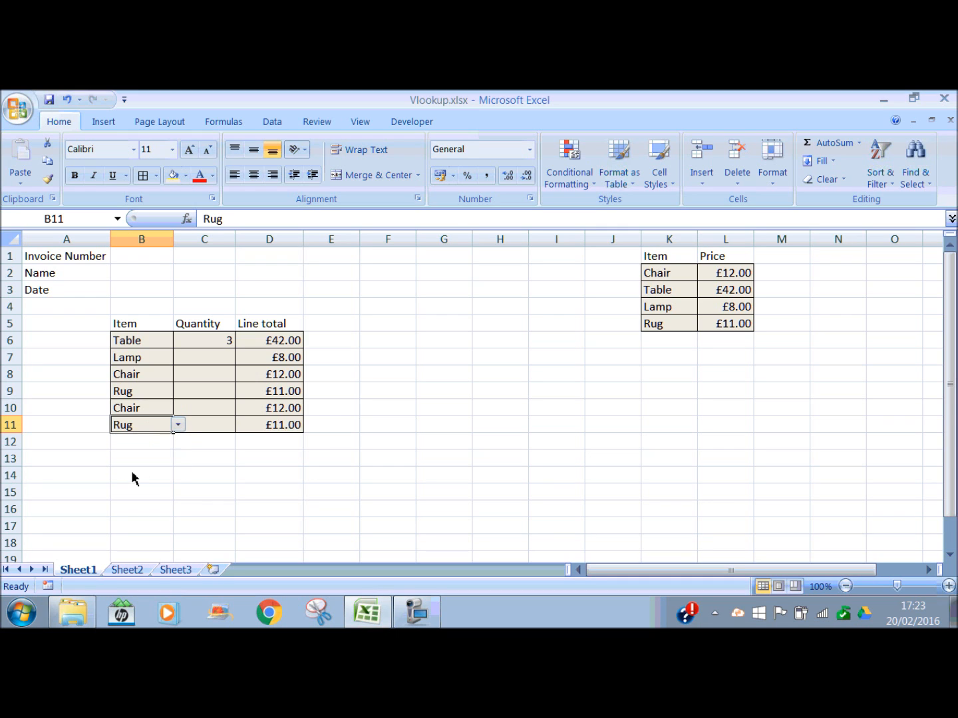
Enter the quantities 2, 4, 5, 1 and 3 in cells C7 through C11.
{"action": "left_click", "coordinate": [214, 360]}
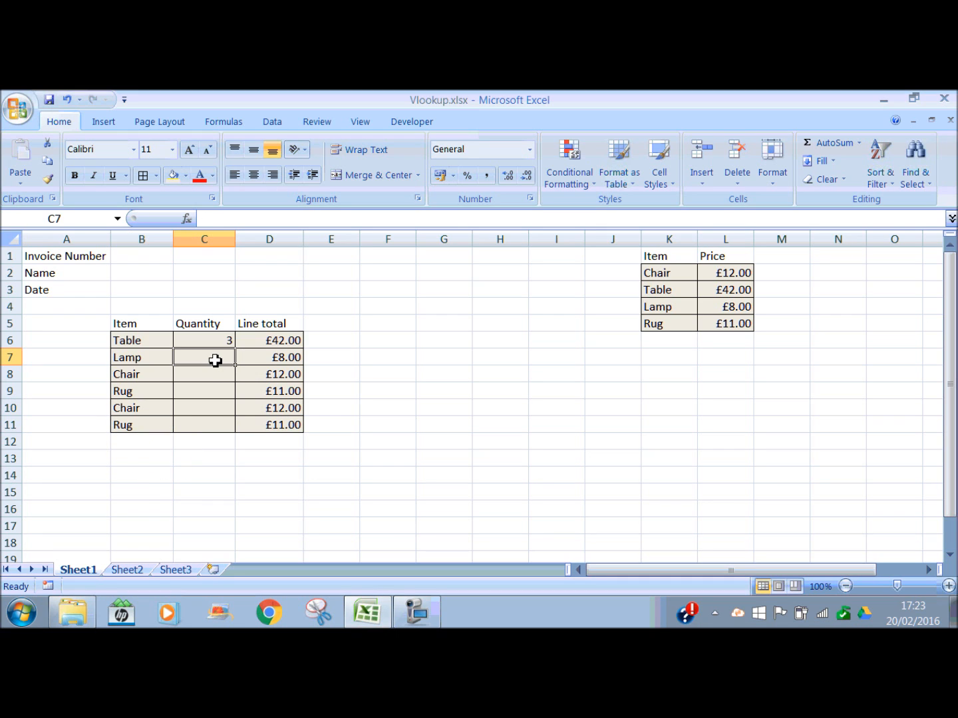
{"action": "type", "text": "2"}
{"action": "left_click", "coordinate": [220, 376]}
{"action": "type", "text": "4"}
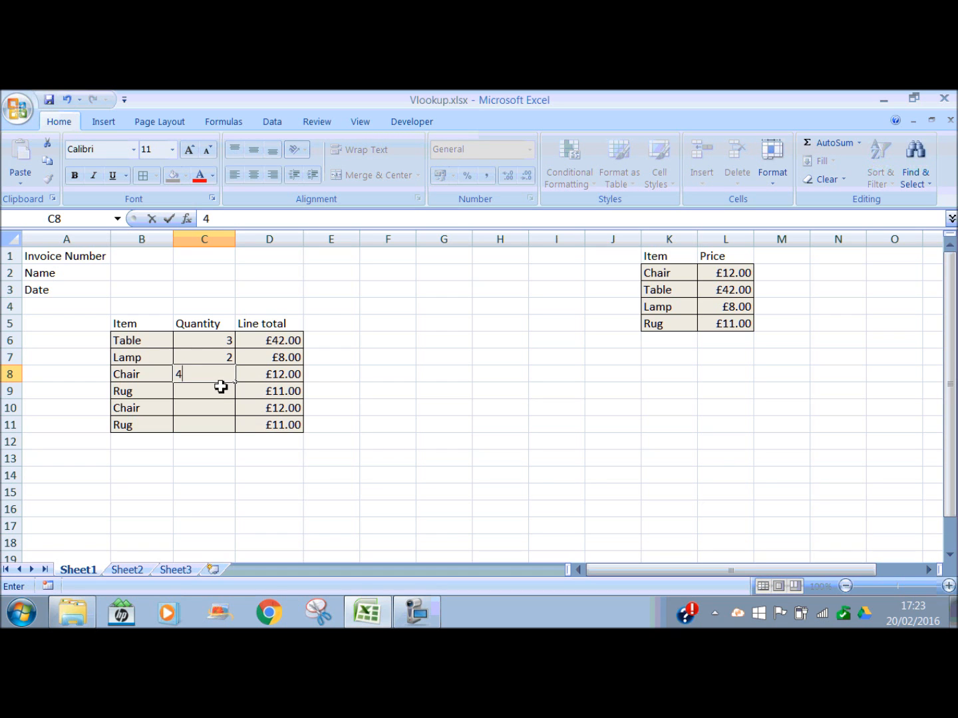
{"action": "left_click", "coordinate": [218, 391]}
{"action": "type", "text": "5"}
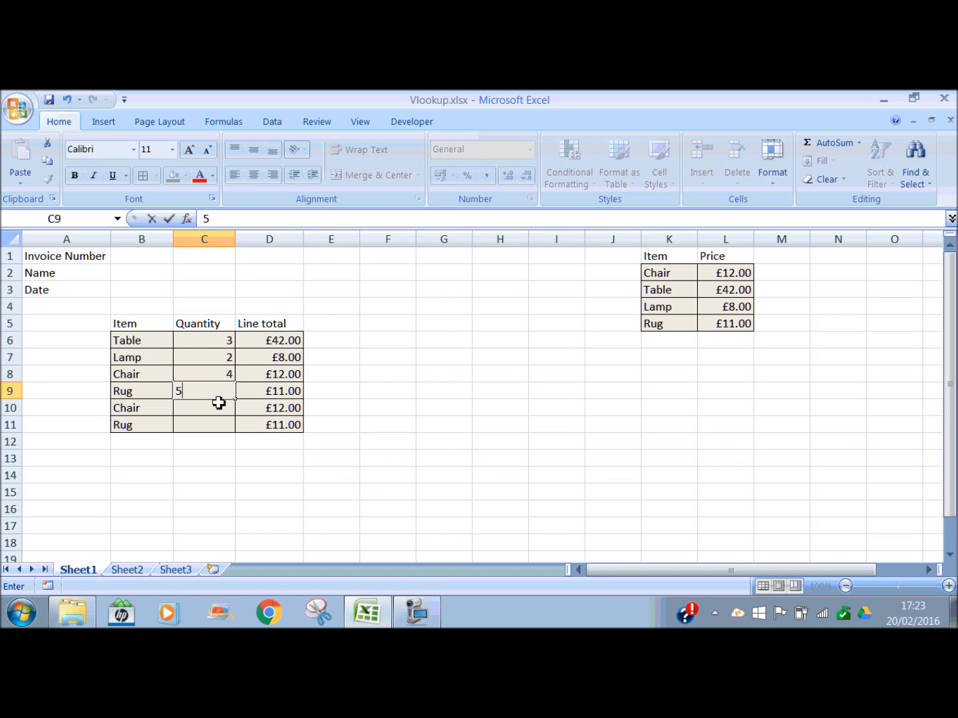
{"action": "left_click", "coordinate": [216, 408]}
{"action": "type", "text": "1"}
{"action": "left_click", "coordinate": [219, 426]}
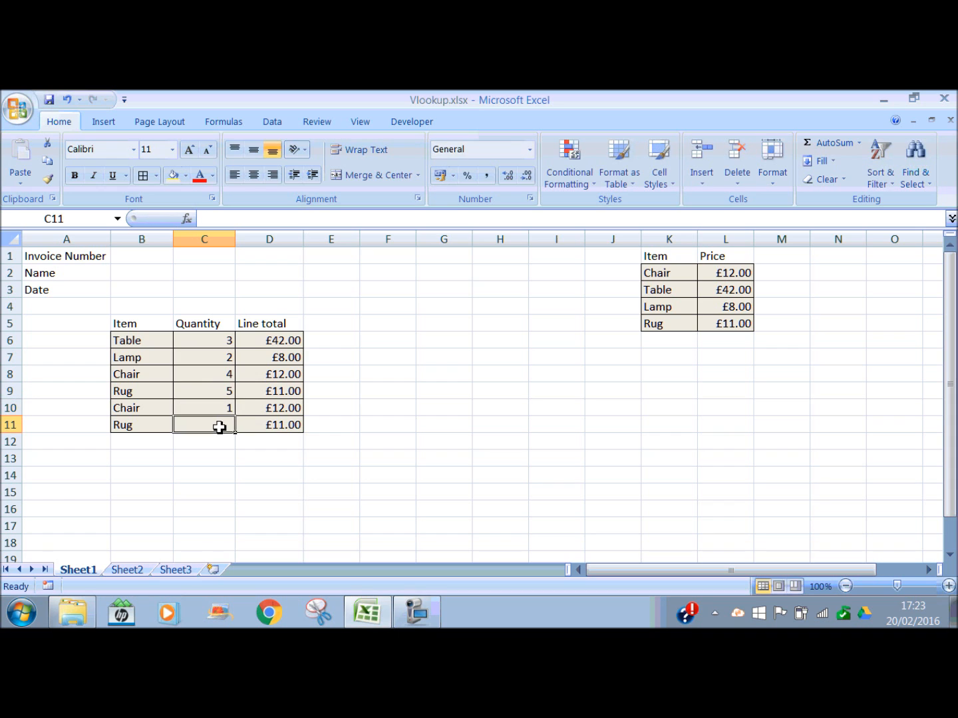
{"action": "type", "text": "3"}
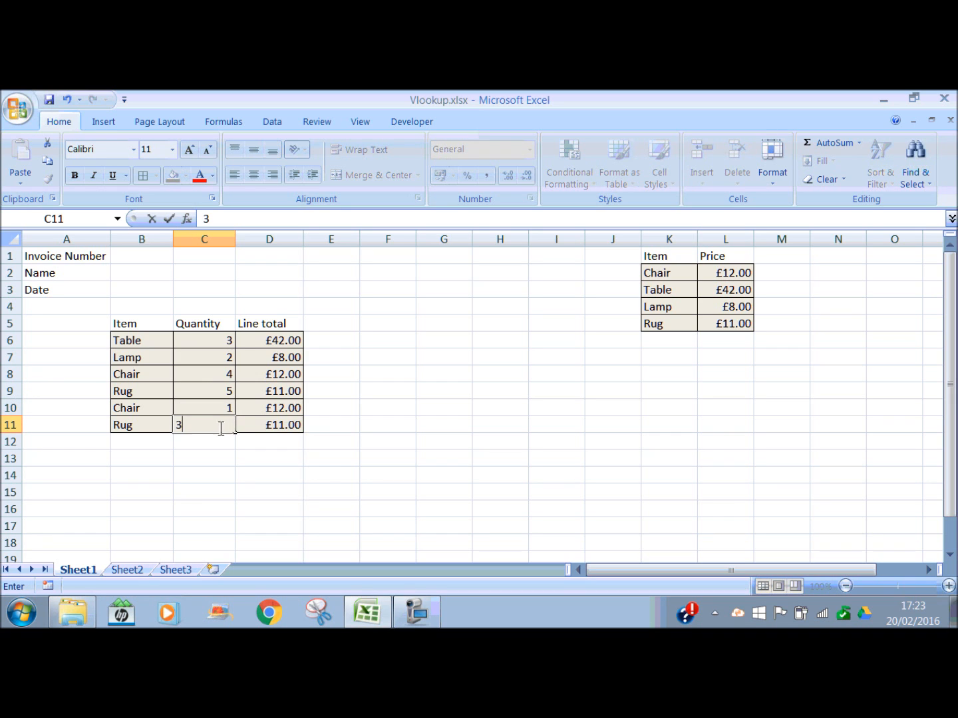
{"action": "left_click", "coordinate": [327, 472]}
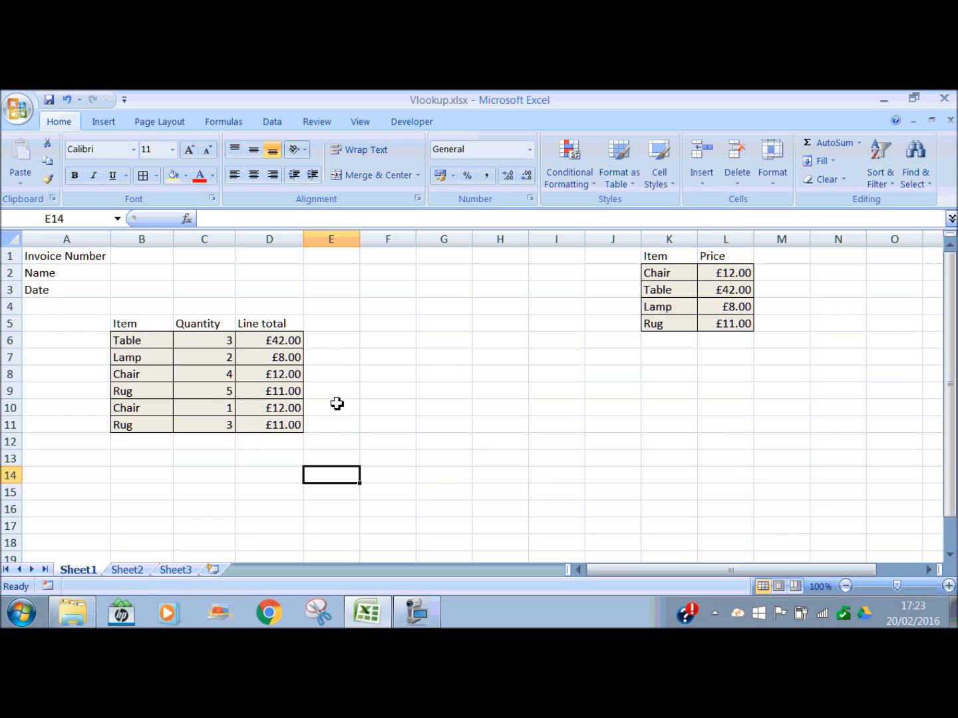
Widen column D and multiply the VLOOKUP formula in D6 by the quantity in C6.
{"action": "left_click_drag", "start_coordinate": [305, 240], "coordinate": [355, 240]}
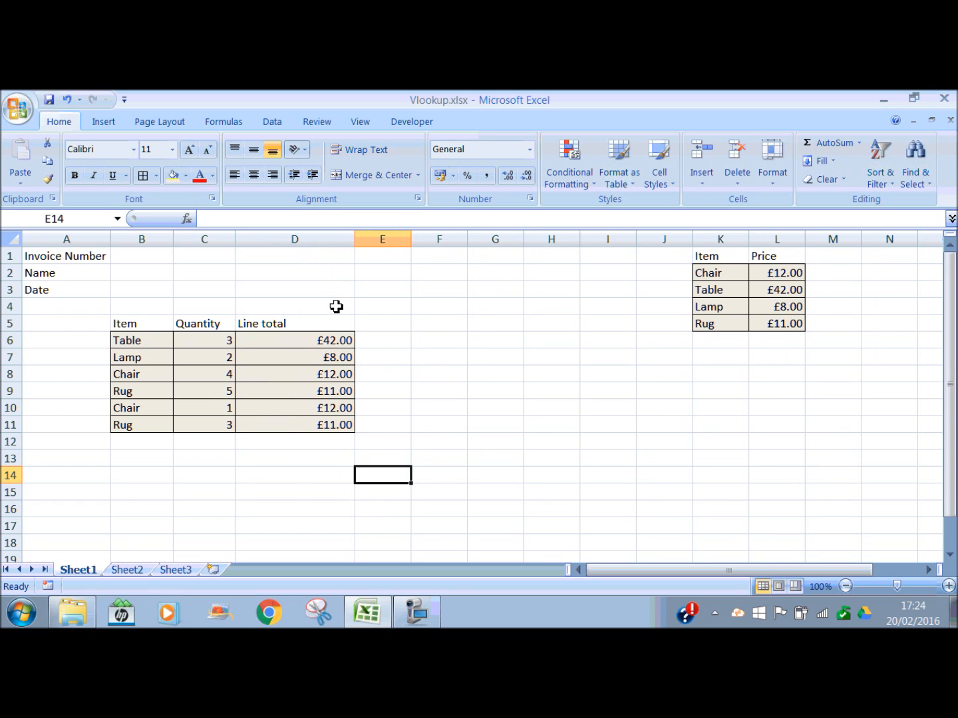
{"action": "left_click", "coordinate": [315, 342]}
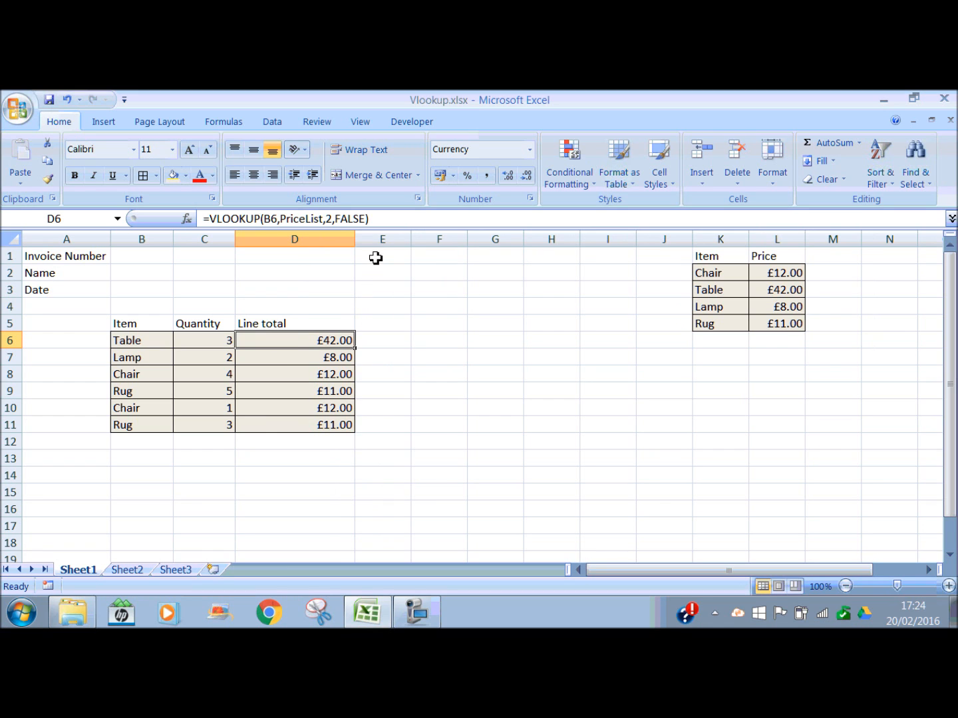
{"action": "left_click", "coordinate": [377, 221]}
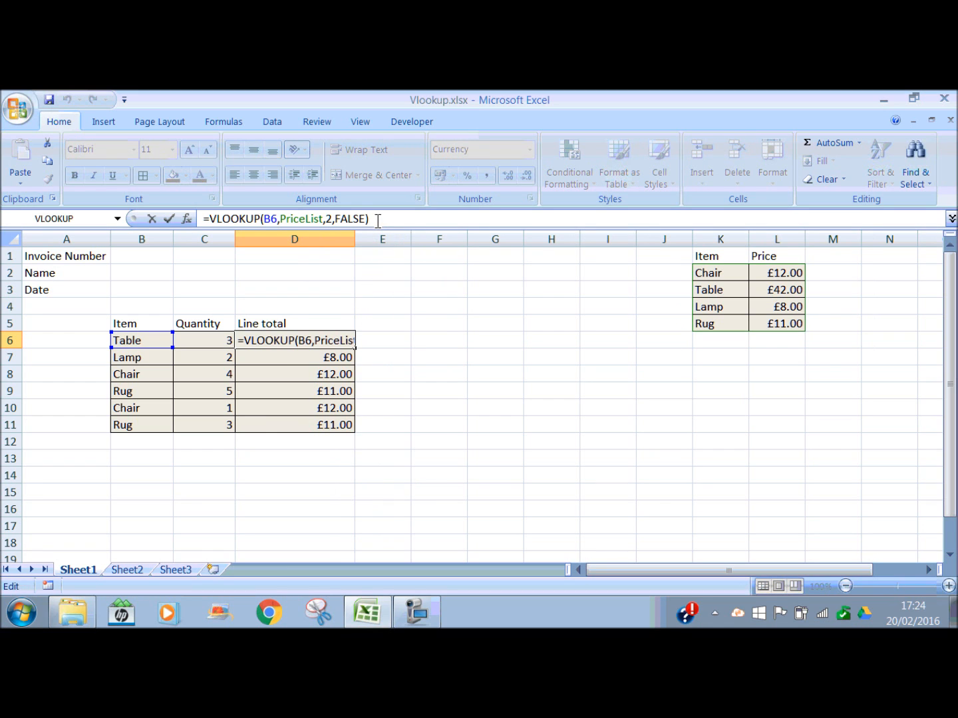
{"action": "type", "text": "*"}
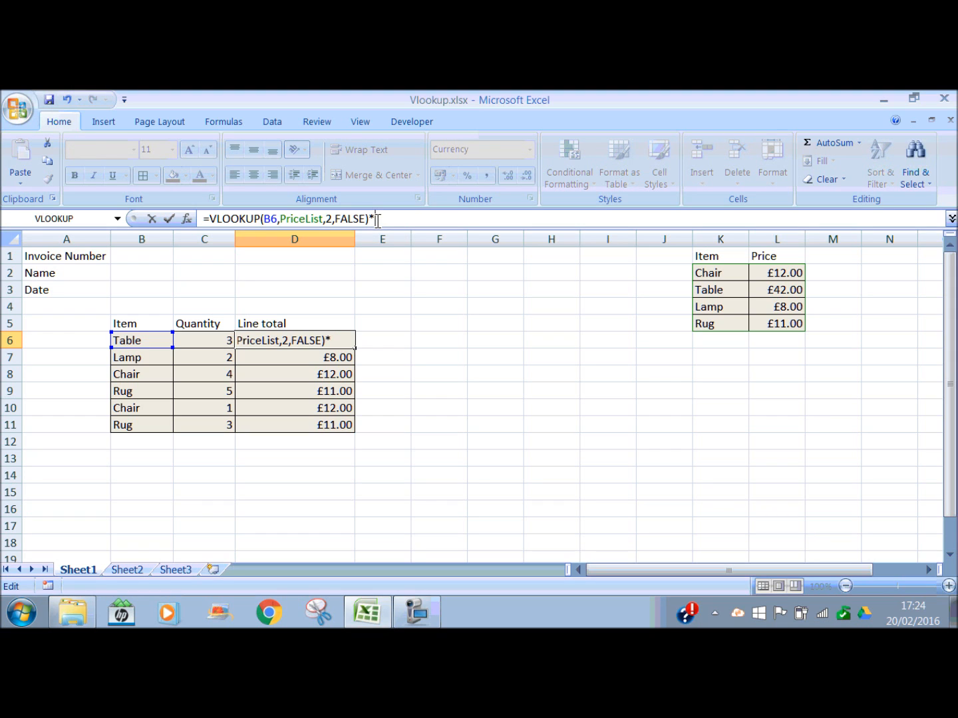
{"action": "left_click", "coordinate": [212, 340]}
{"action": "key", "text": "Return"}
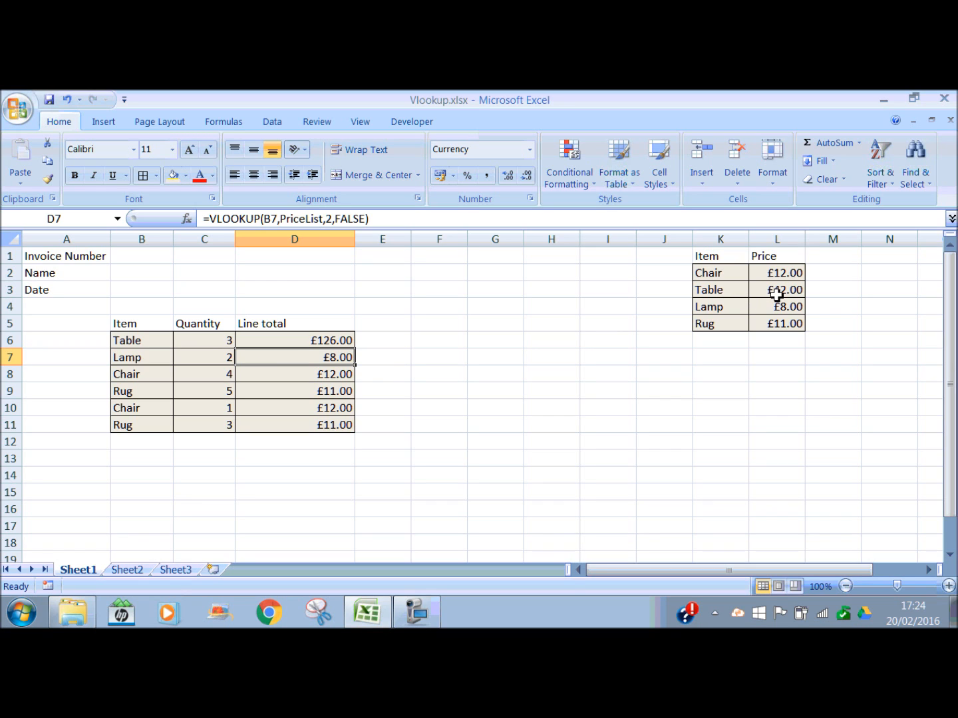
Fill the updated line total formula from D6 down through D11.
{"action": "left_click", "coordinate": [345, 341]}
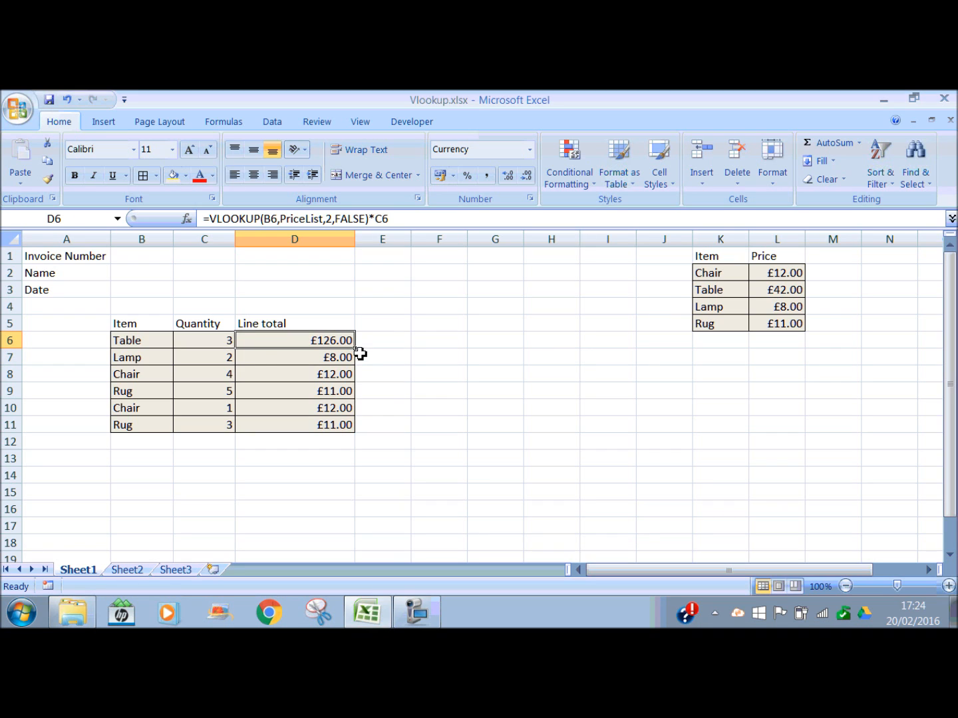
{"action": "left_click_drag", "start_coordinate": [358, 348], "coordinate": [351, 433]}
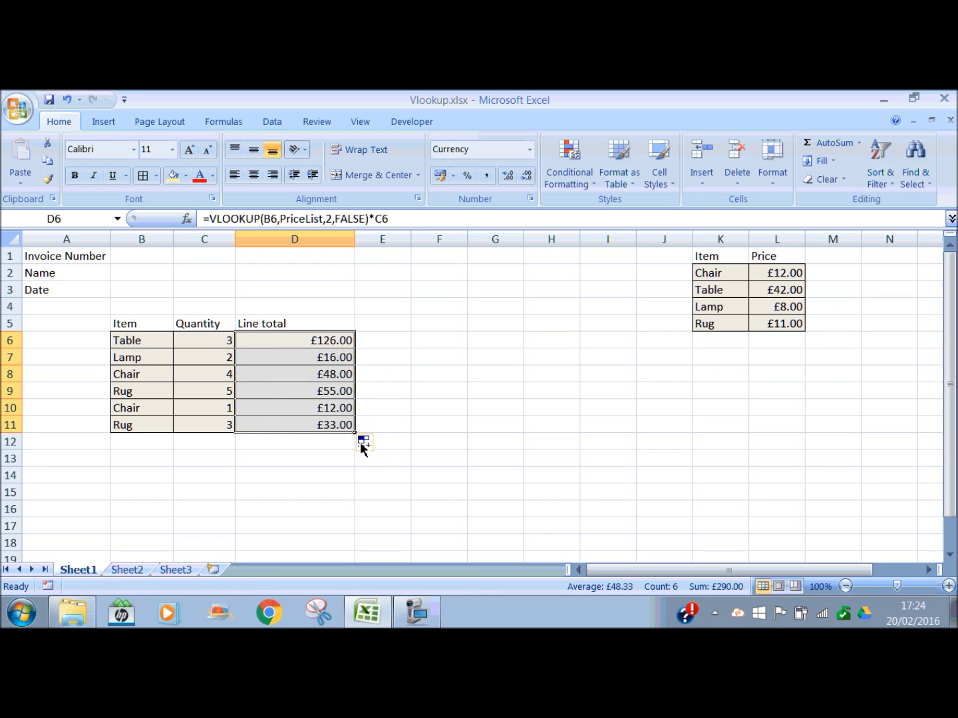
{"action": "left_click", "coordinate": [352, 477]}
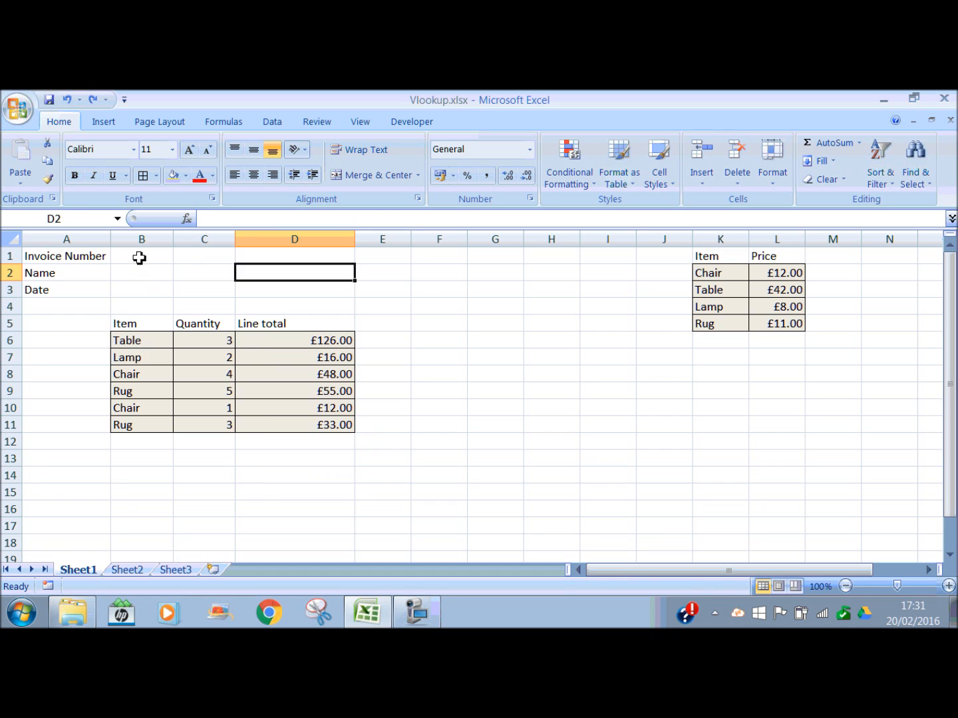
Apply a fill colour and cell borders to the blank invoice detail cells B1:B3.
{"action": "left_click_drag", "start_coordinate": [137, 257], "coordinate": [141, 291]}
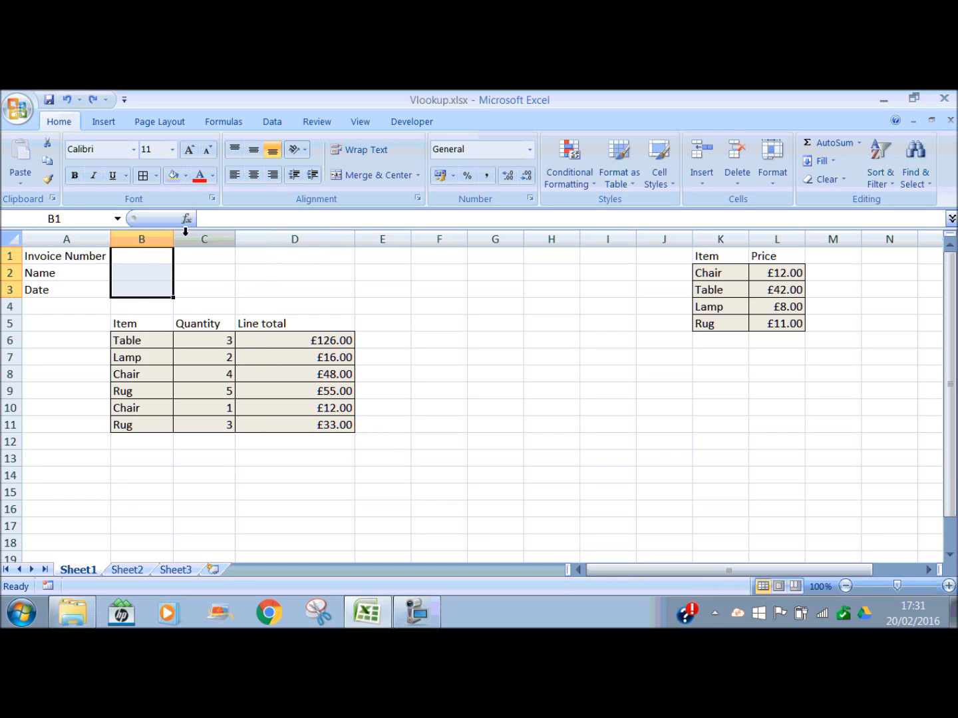
{"action": "left_click", "coordinate": [186, 176]}
{"action": "left_click", "coordinate": [183, 222]}
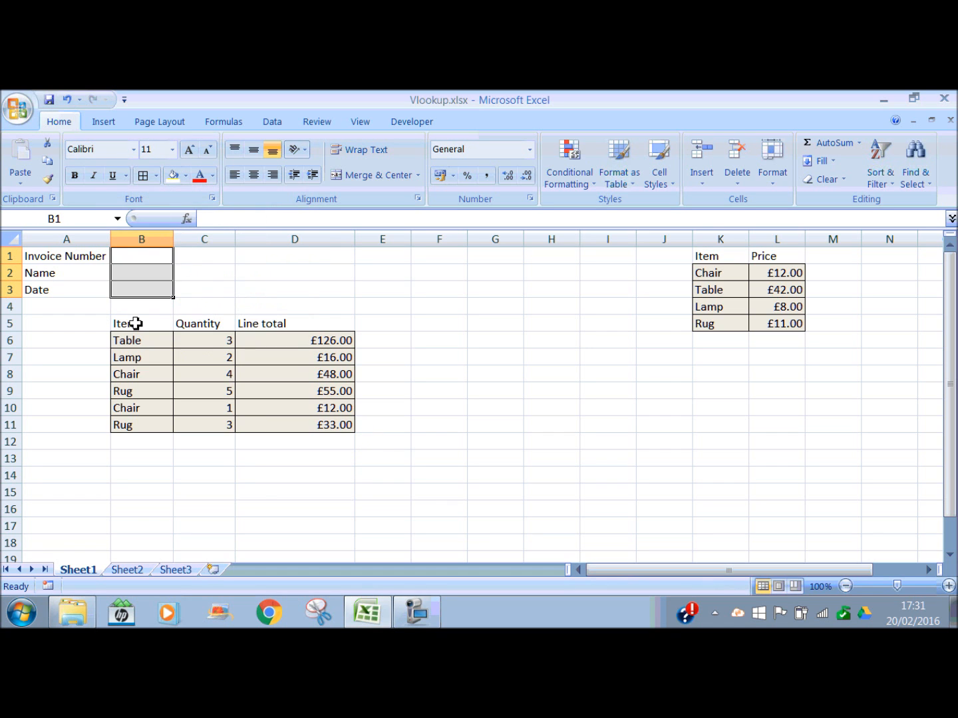
Give the header cells B5:D5 and the label cells A1:A3 a light blue fill and cell borders.
{"action": "left_click_drag", "start_coordinate": [134, 323], "coordinate": [296, 327]}
{"action": "left_click", "coordinate": [186, 176]}
{"action": "left_click", "coordinate": [219, 229]}
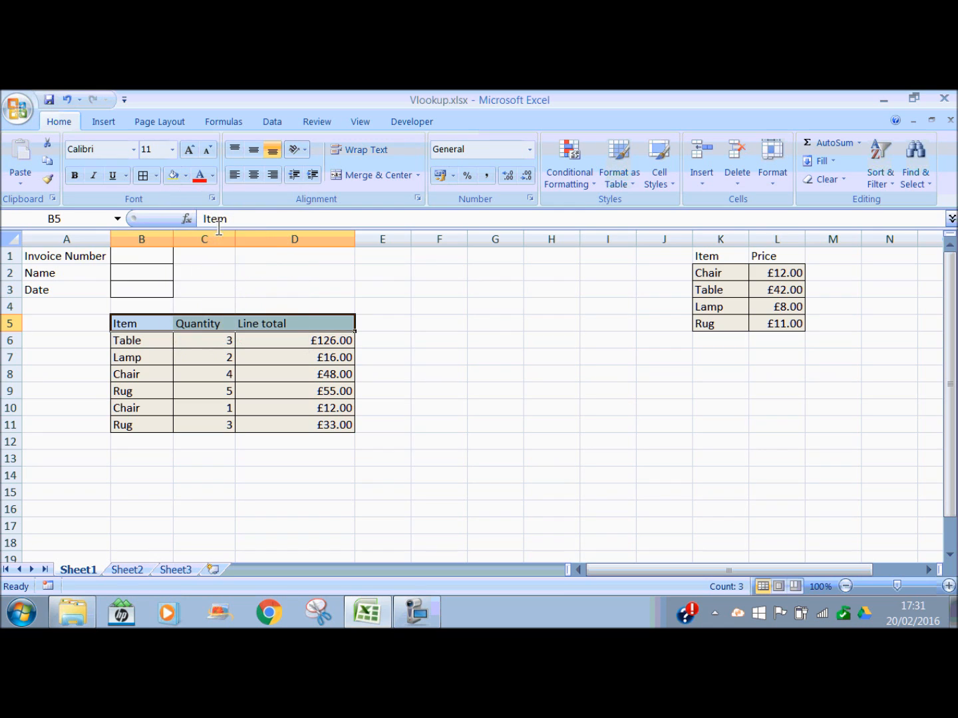
{"action": "left_click", "coordinate": [142, 176]}
{"action": "left_click_drag", "start_coordinate": [66, 256], "coordinate": [67, 289]}
{"action": "left_click", "coordinate": [142, 175]}
{"action": "left_click", "coordinate": [173, 177]}
Label C12 "Total:" and add a SUM formula in D12 for the line totals D6:D11.
{"action": "left_click", "coordinate": [195, 440]}
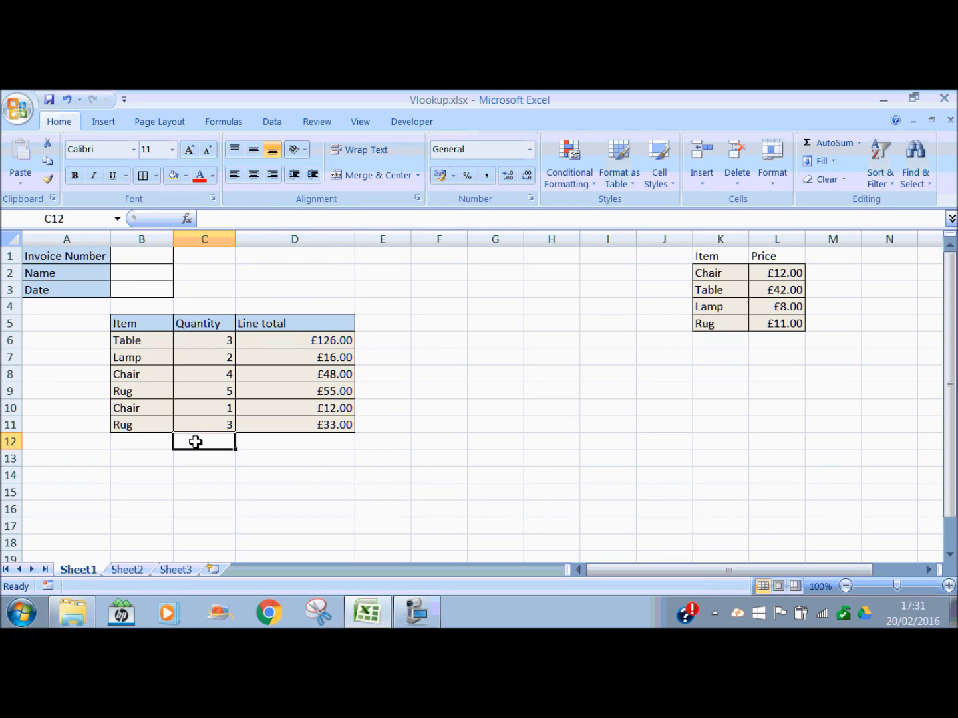
{"action": "type", "text": "Total:"}
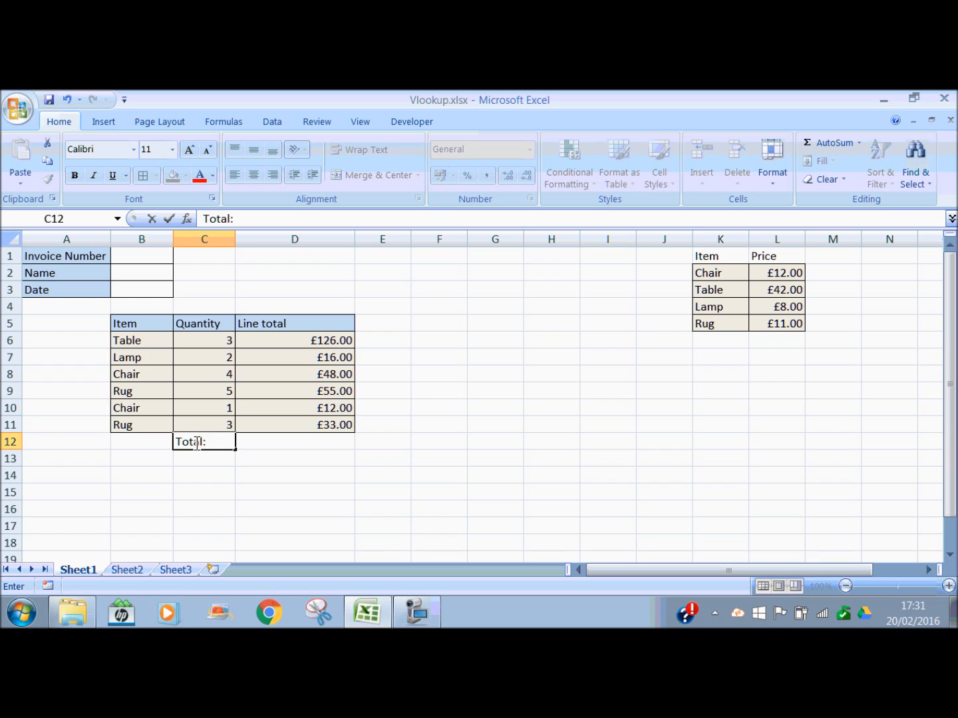
{"action": "left_click", "coordinate": [272, 443]}
{"action": "type", "text": "=sum("}
{"action": "left_click_drag", "start_coordinate": [306, 342], "coordinate": [306, 426]}
{"action": "key", "text": "Return"}
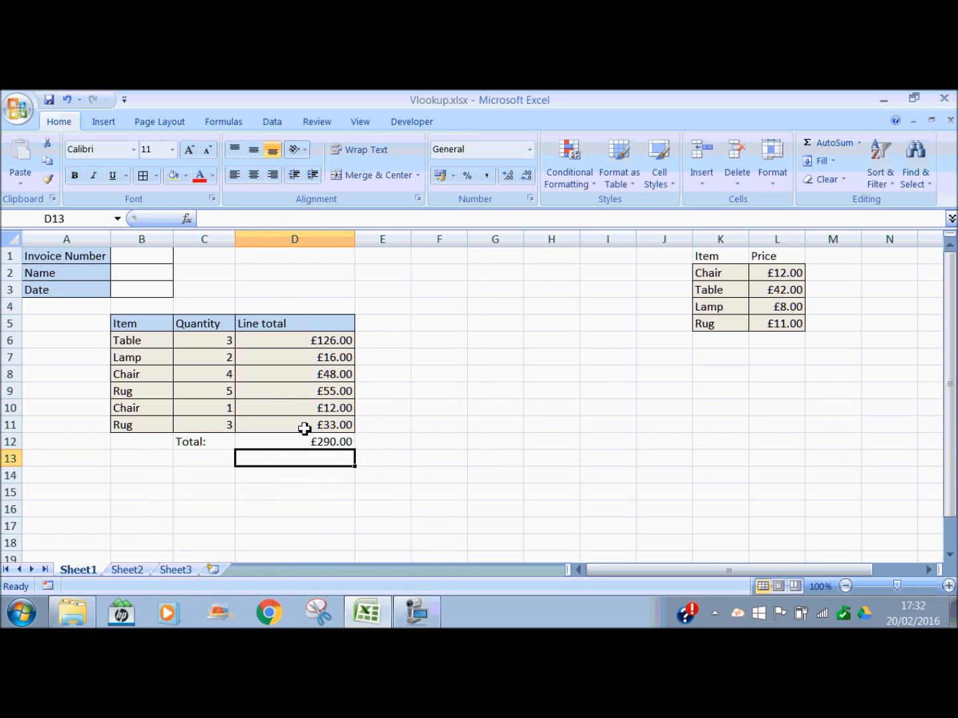